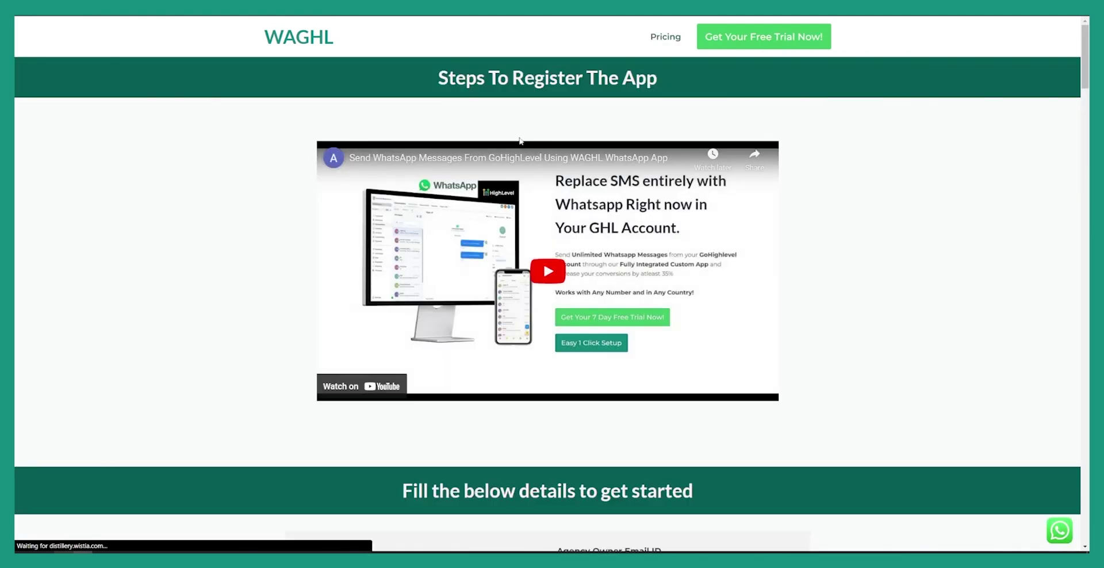
# - Enter the agency owner's name in the WAGHL sign-up form
pyautogui.scroll(-1, 505, 196)
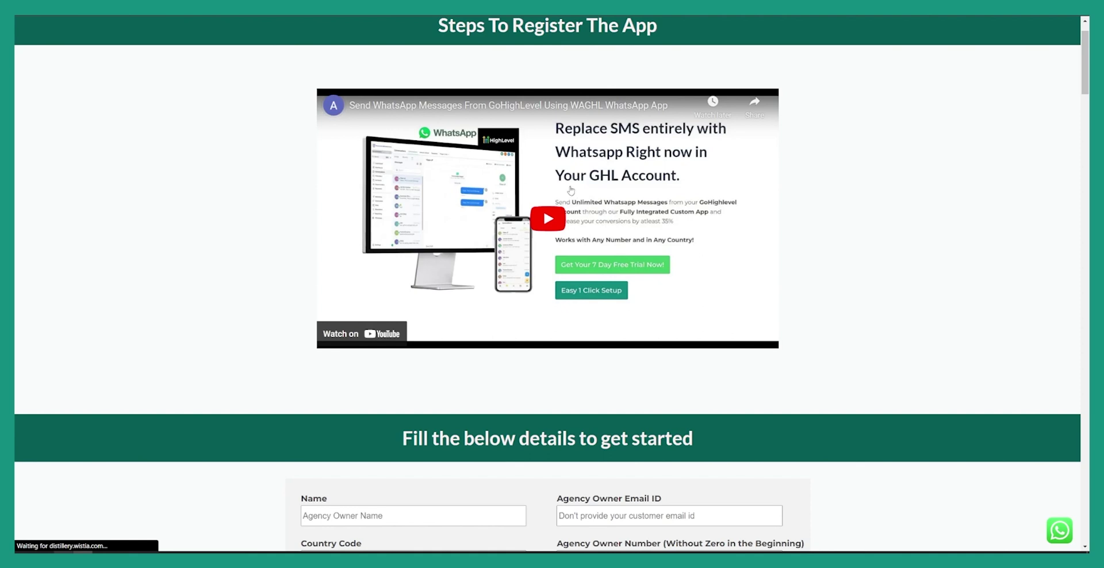
pyautogui.scroll(-2, 336, 189)
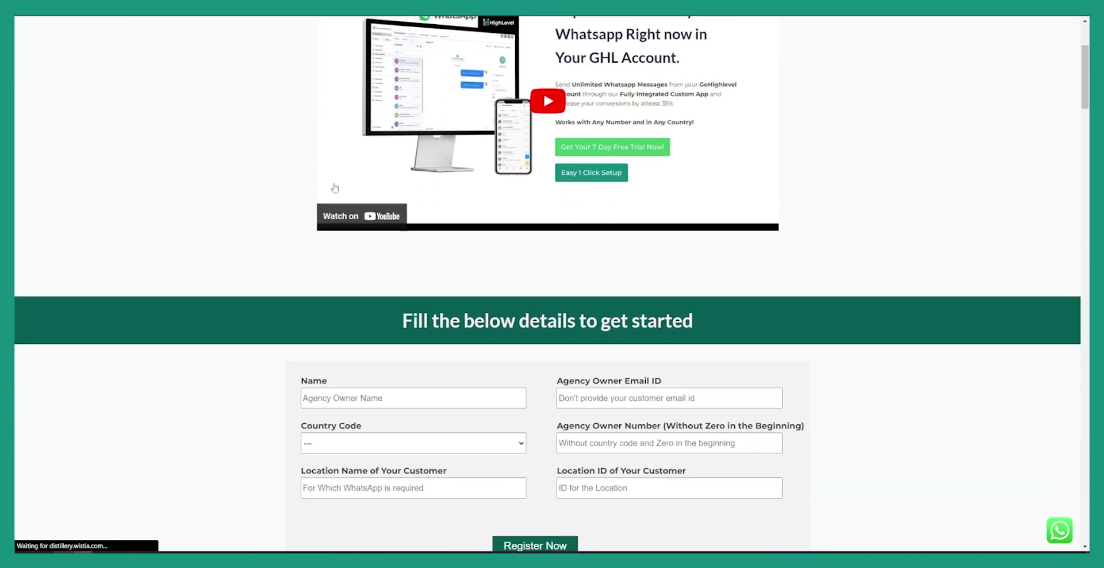
pyautogui.scroll(-3, 335, 189)
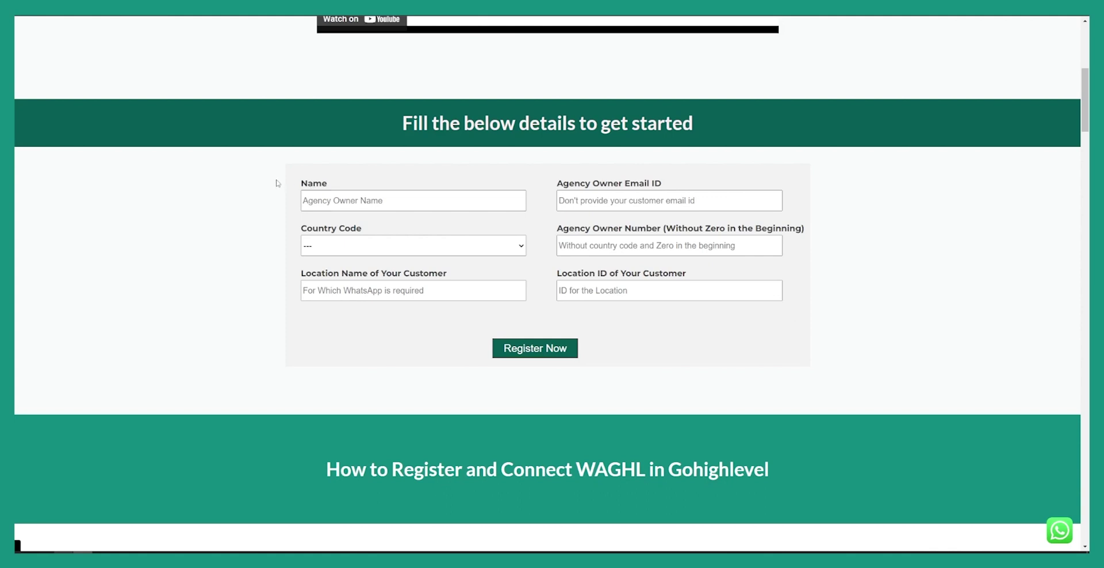
pyautogui.click(352, 201)
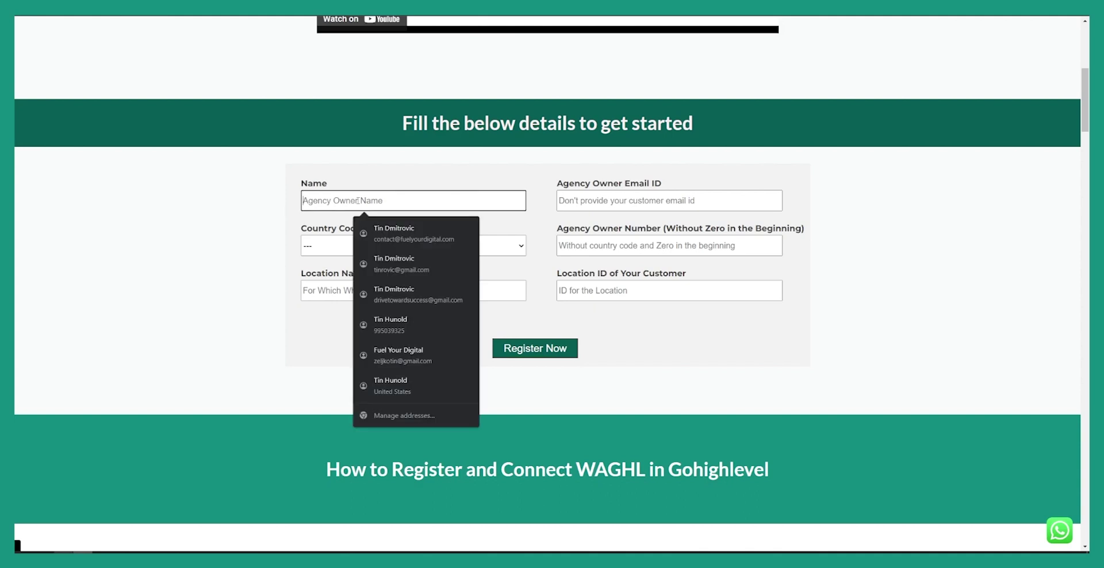
# - Set the Country Code to 385
pyautogui.click(316, 245)
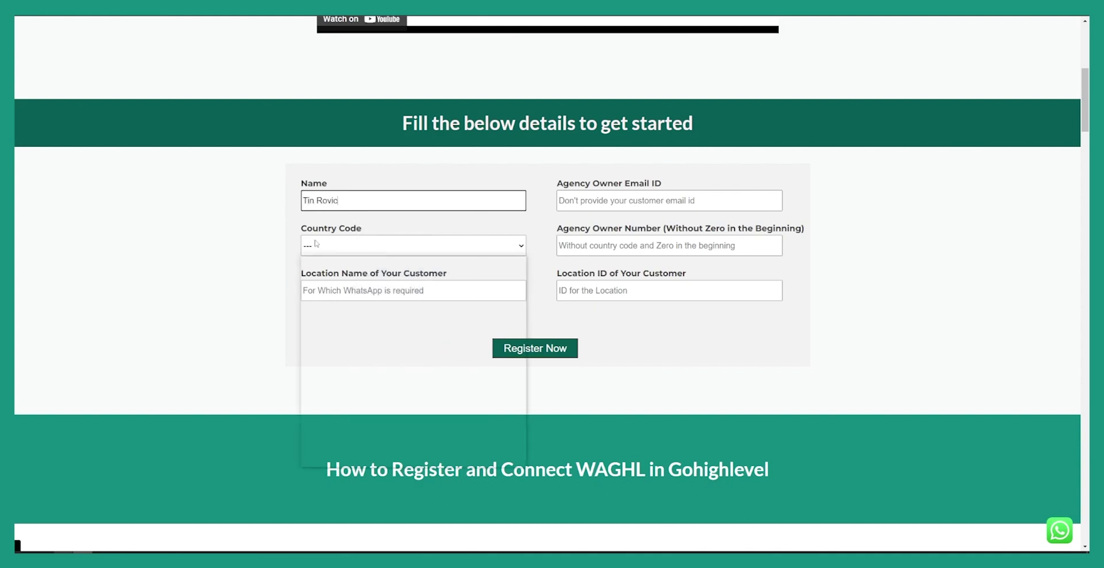
pyautogui.scroll(-3, 374, 310)
pyautogui.scroll(-10, 374, 314)
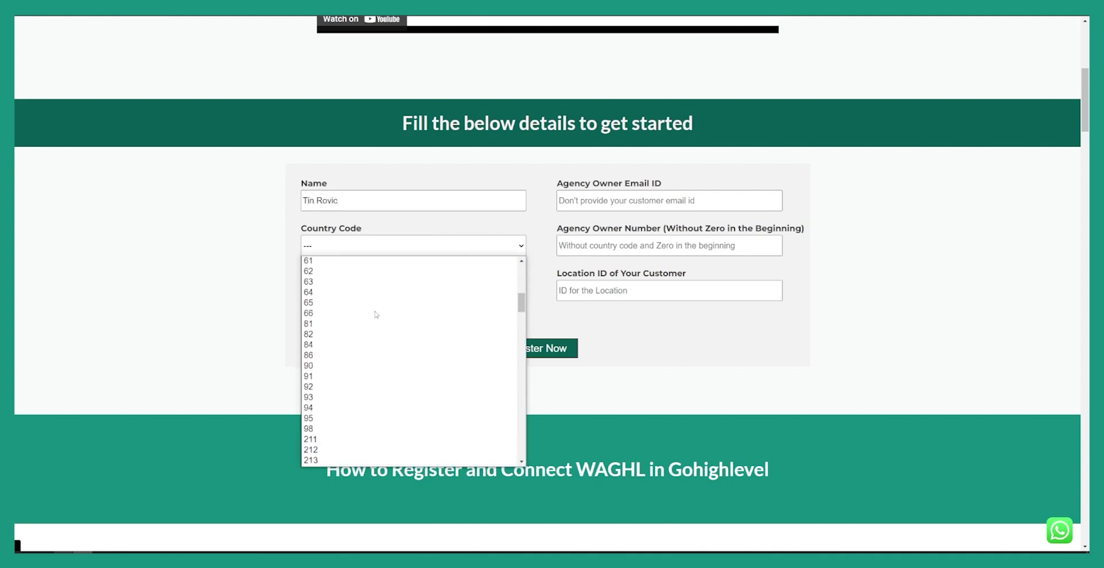
pyautogui.scroll(-10, 365, 320)
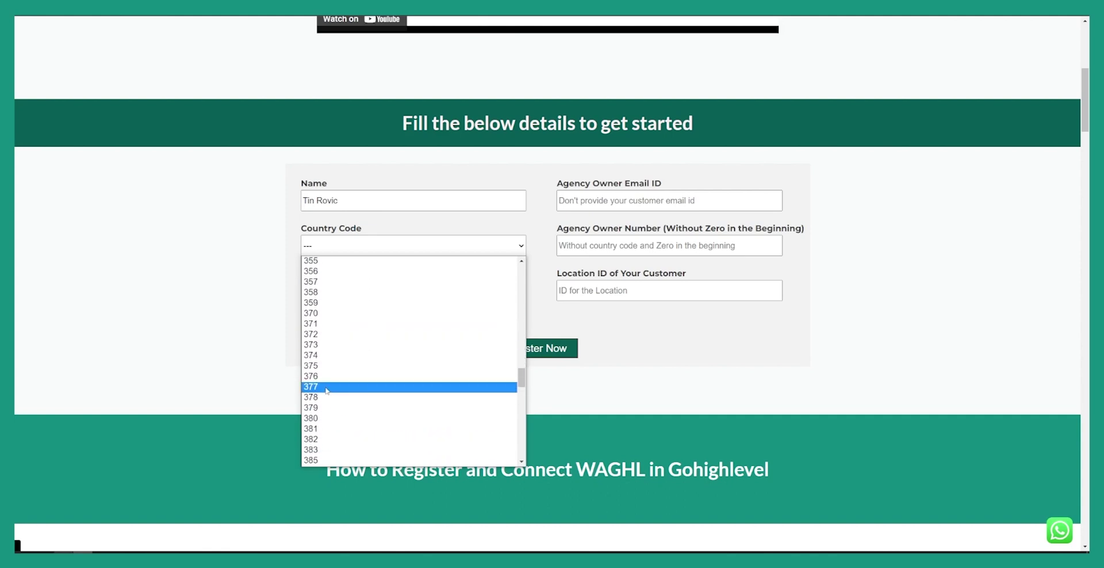
pyautogui.scroll(-3, 330, 413)
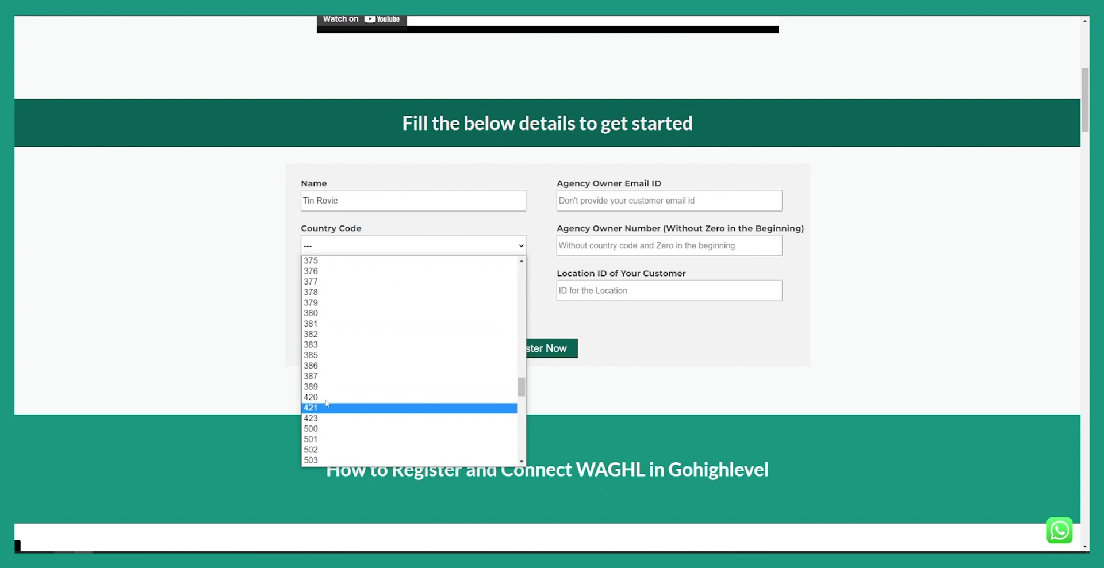
pyautogui.click(319, 351)
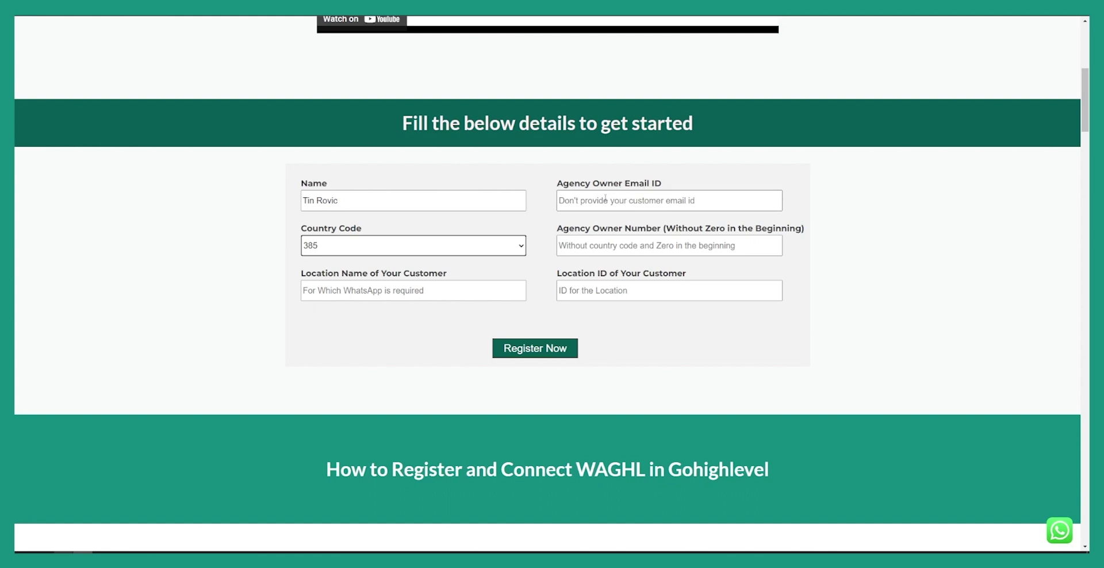
# - Autofill the owner's e-mail and phone number, then remove the number's leading zero
pyautogui.click(606, 197)
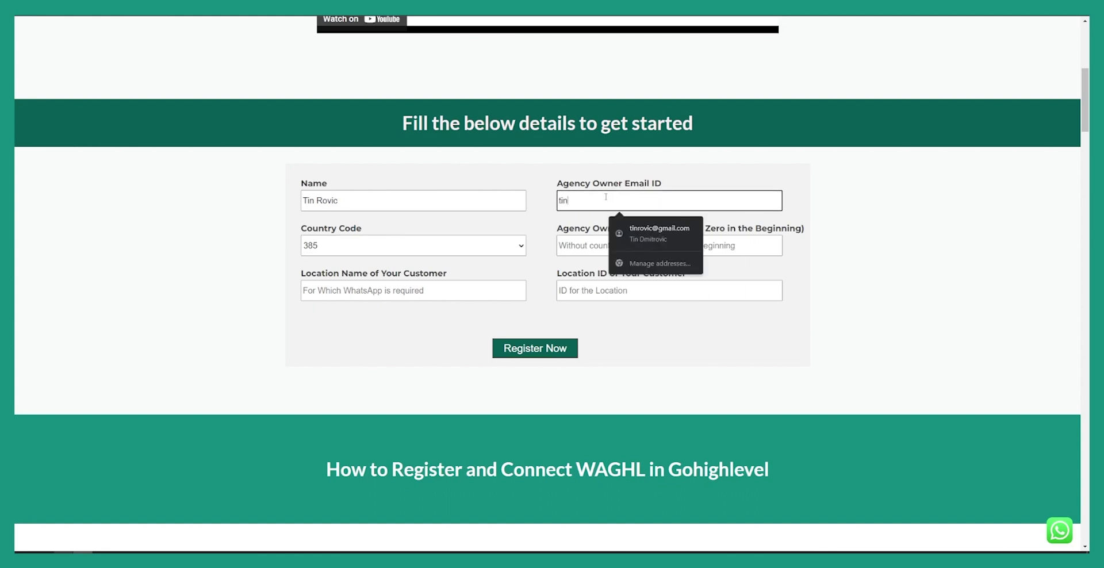
pyautogui.click(659, 230)
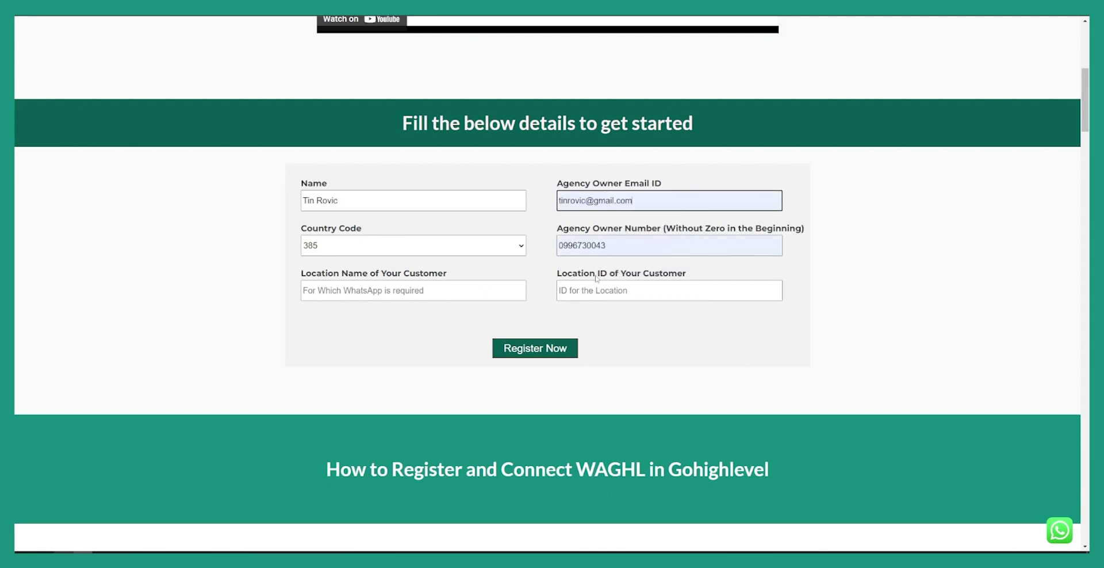
pyautogui.click(561, 245)
pyautogui.press('Delete')
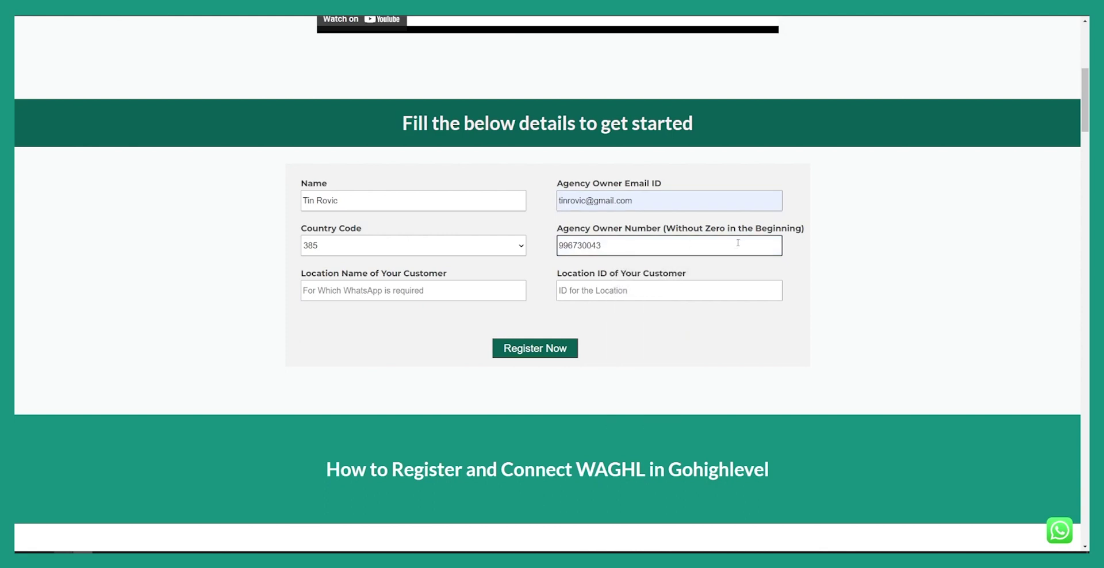
# - Switch to the Gold's Gym – Totowa, NJ sub-account and open its Business Profile settings
pyautogui.click(547, 241)
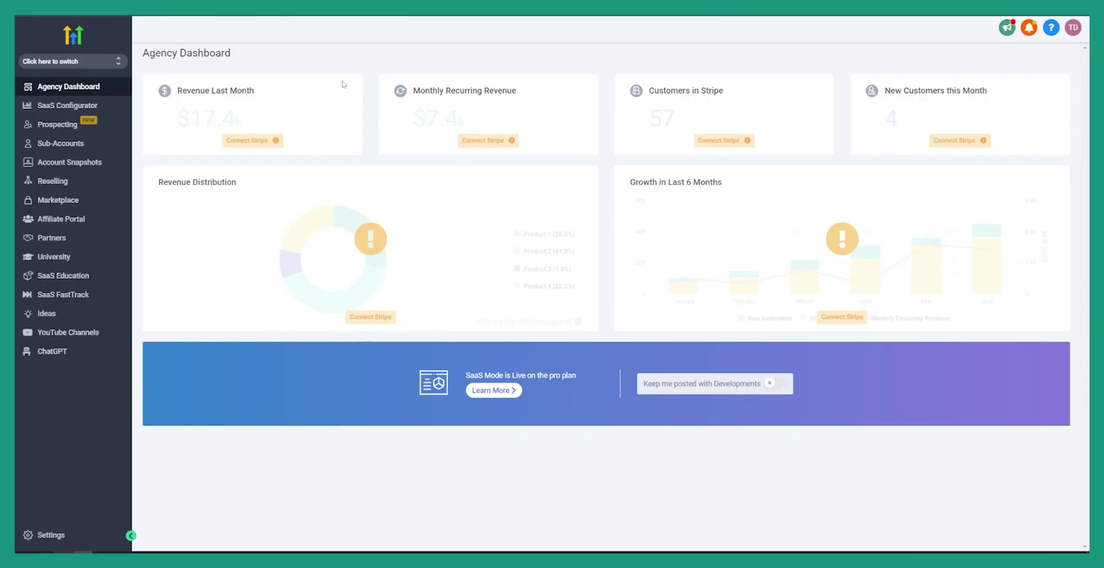
pyautogui.click(93, 63)
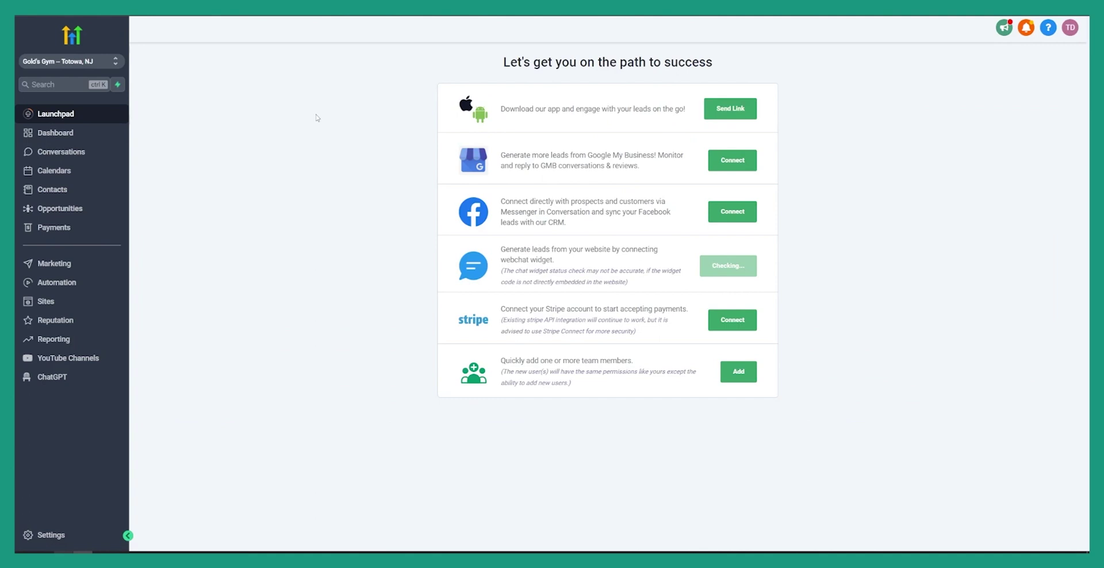
pyautogui.click(71, 527)
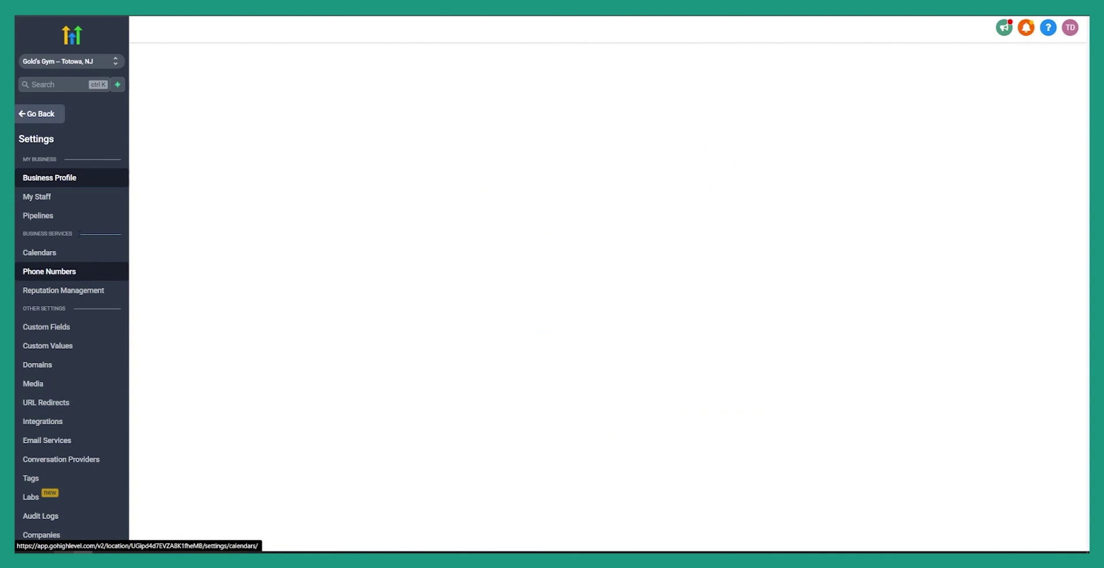
pyautogui.click(79, 180)
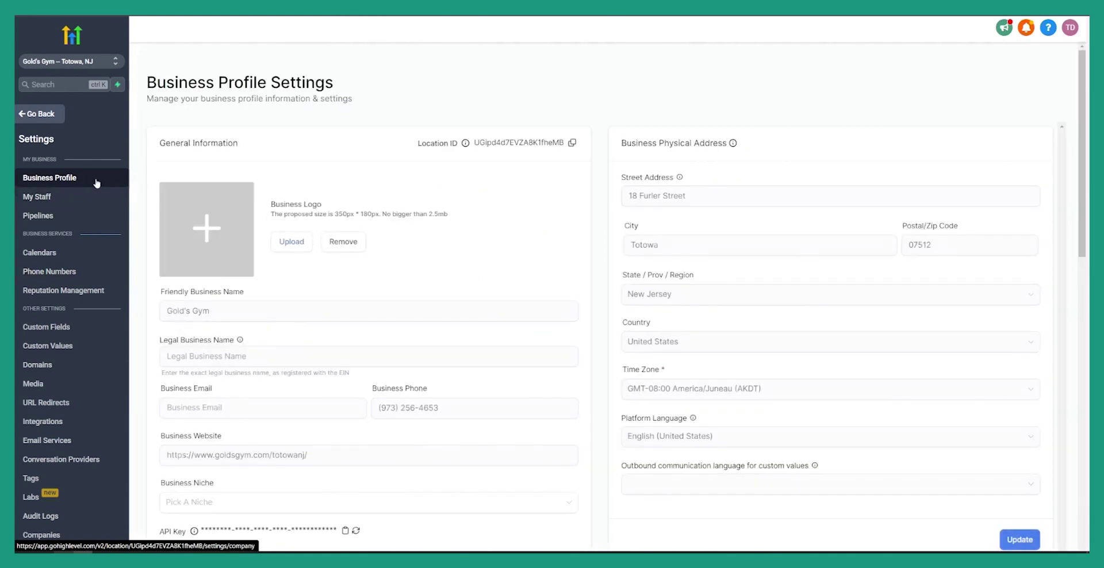
pyautogui.scroll(-1, 367, 270)
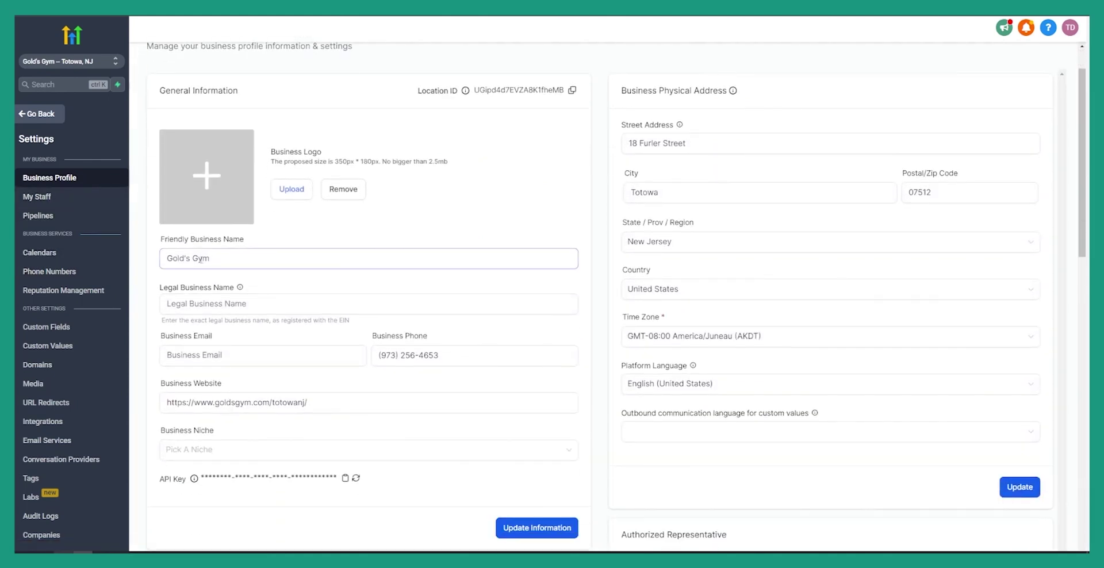
# - Copy the business name Gold's Gym into the WAGHL form's Location Name field
pyautogui.tripleClick(212, 260)
pyautogui.rightClick(201, 257)
pyautogui.click(244, 296)
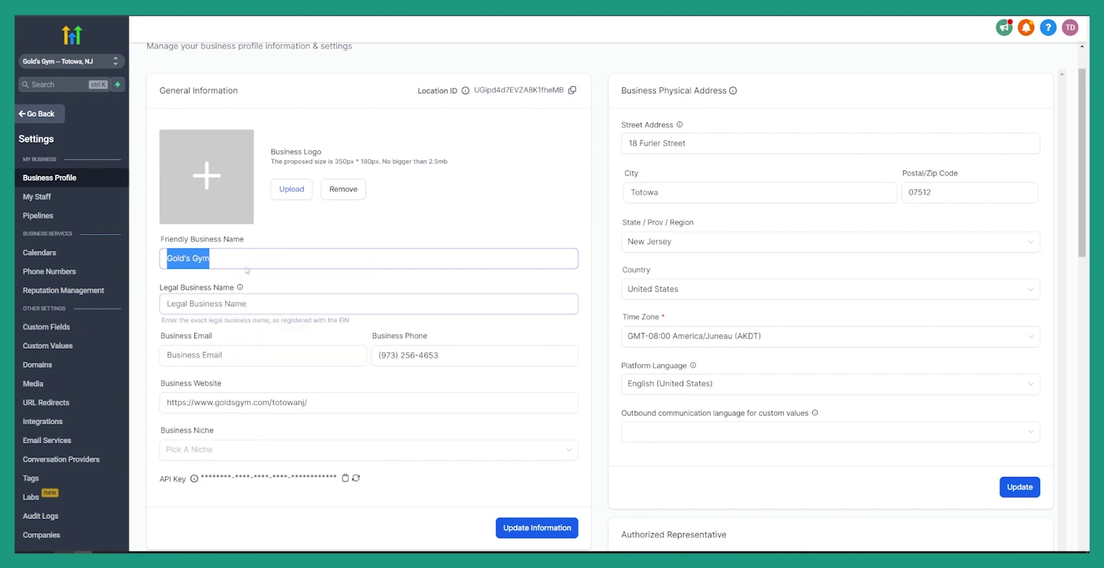
pyautogui.hotkey('ctrl', 'Tab')
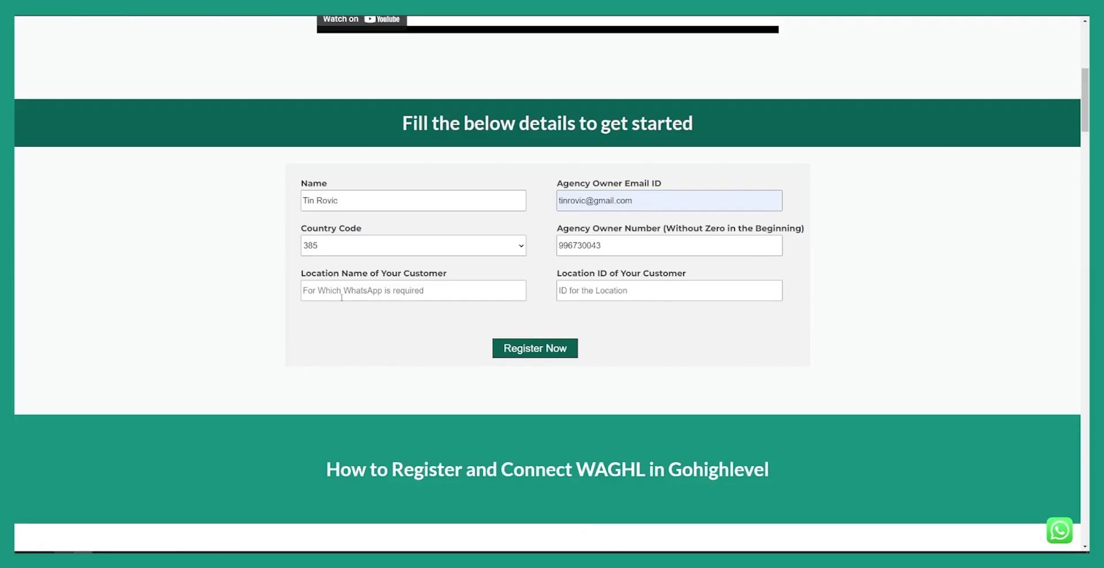
pyautogui.click(341, 297)
pyautogui.hotkey('ctrl', 'v')
pyautogui.click(347, 334)
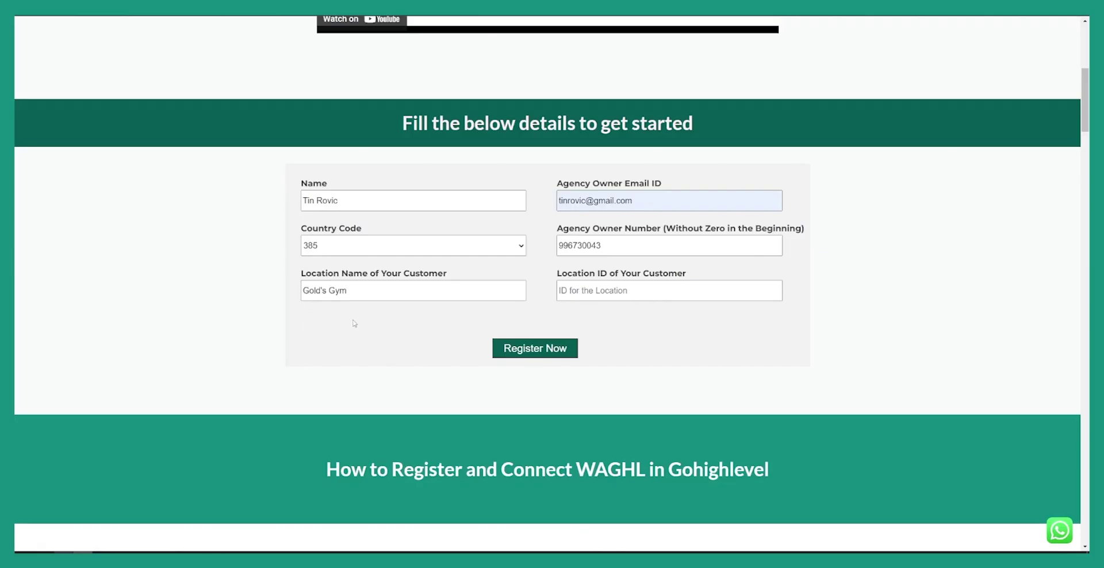
# - Paste the sub-account's Location ID into the form and submit the registration
pyautogui.hotkey('ctrl', 'shift', 'Tab')
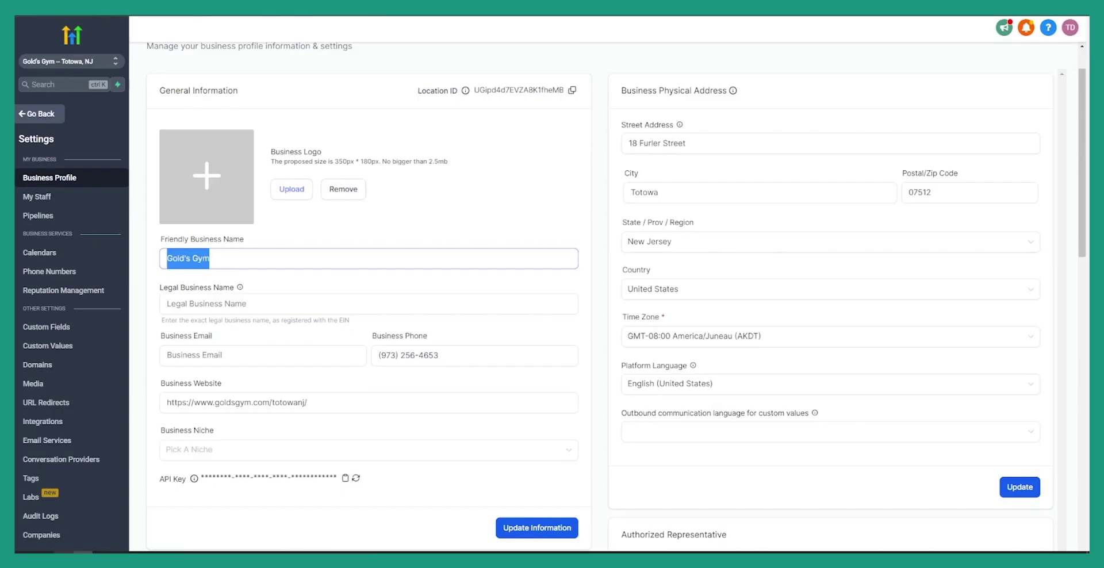
pyautogui.click(572, 92)
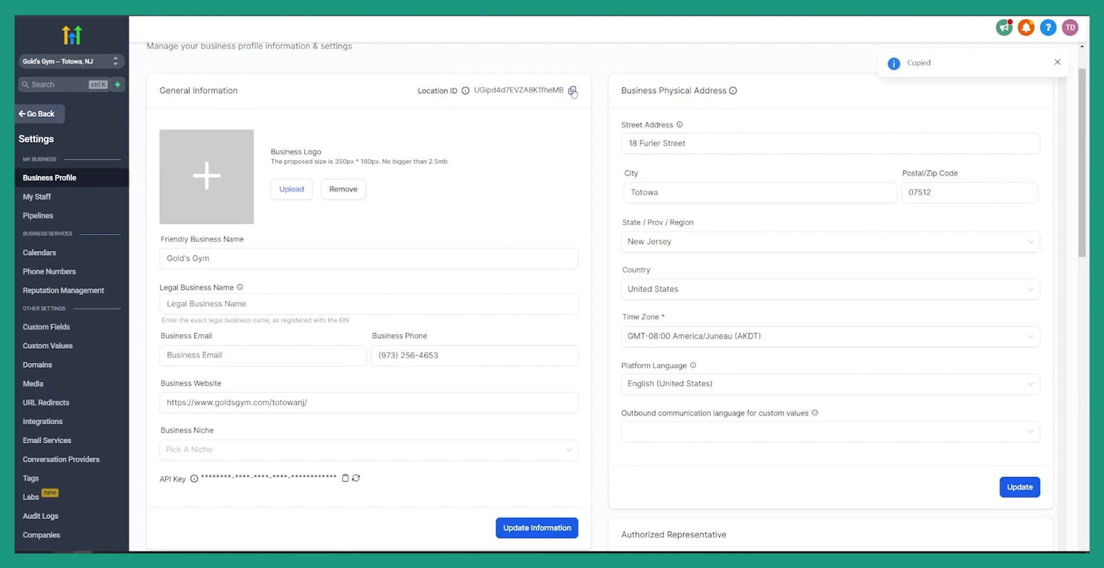
pyautogui.hotkey('ctrl', 'Tab')
pyautogui.rightClick(614, 292)
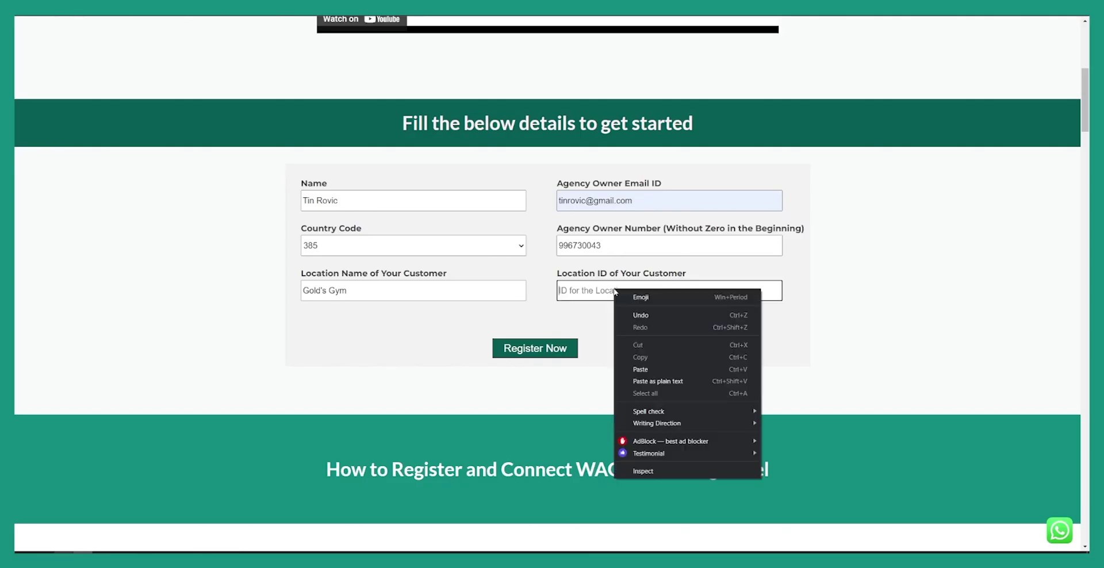
pyautogui.click(640, 369)
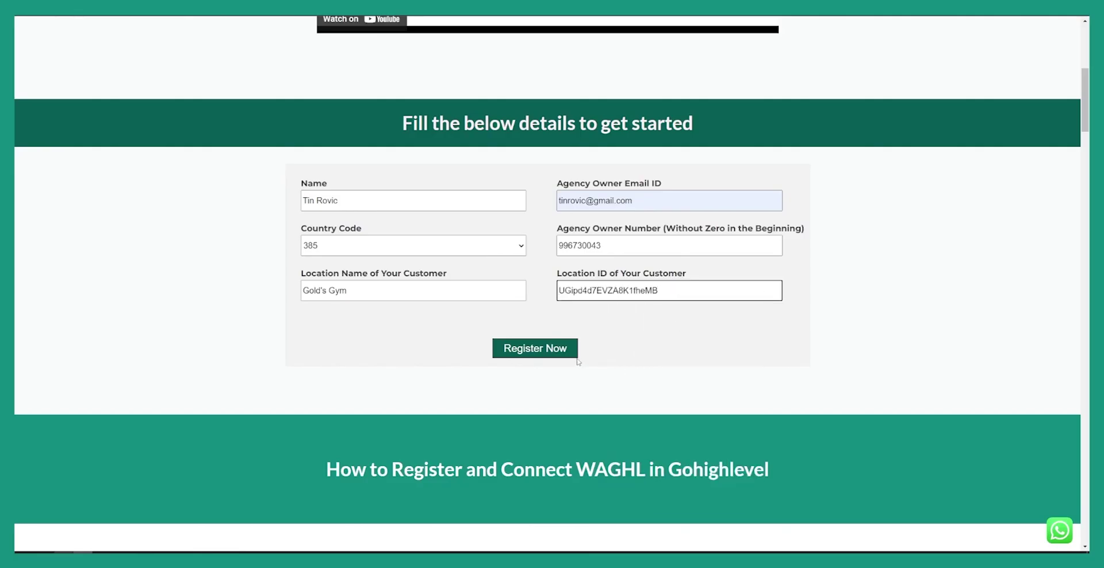
pyautogui.click(546, 350)
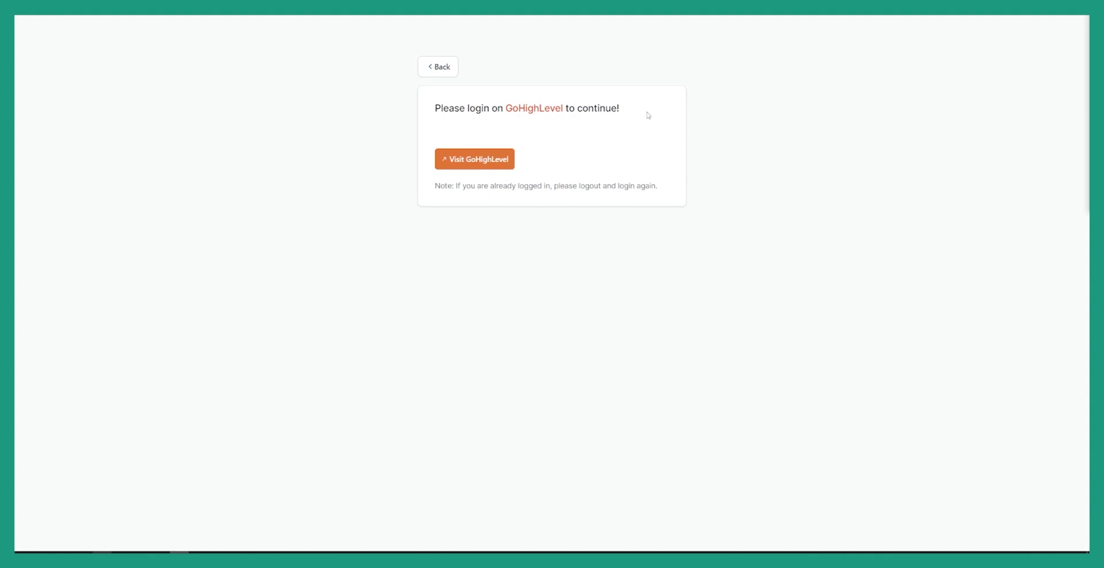
# - Install WAGHL into the Gold's Gym sub-account with only the WhatsApp Gateway SMS channel ticked
pyautogui.click(491, 164)
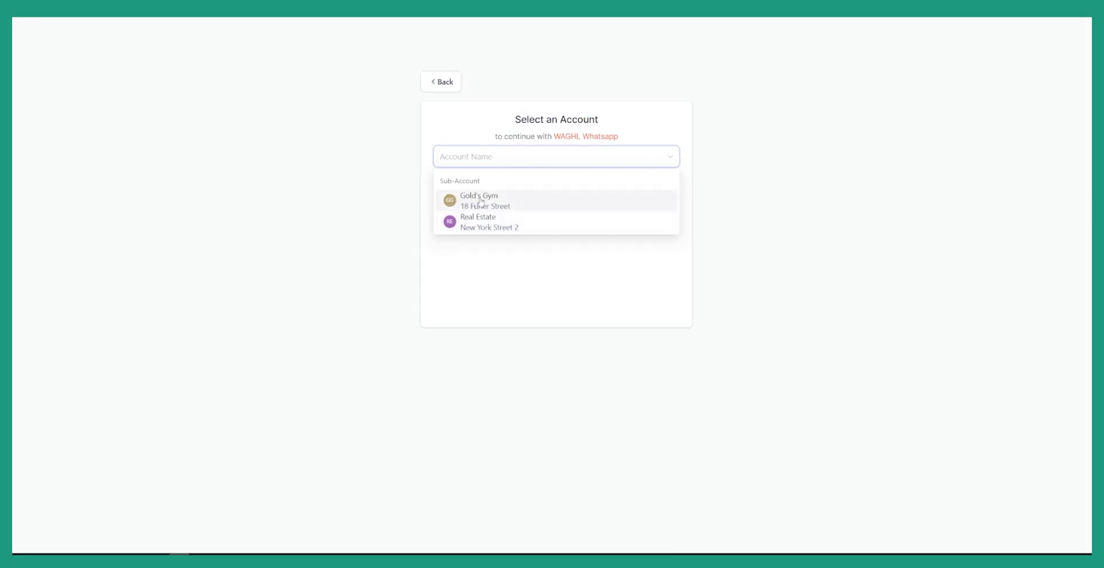
pyautogui.click(484, 204)
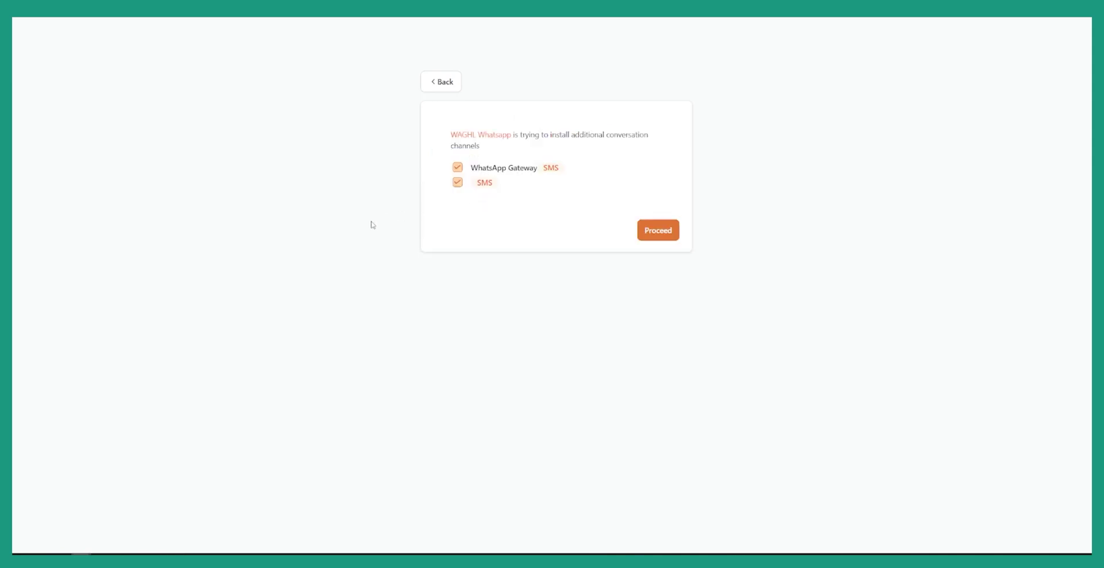
pyautogui.click(457, 184)
pyautogui.click(663, 233)
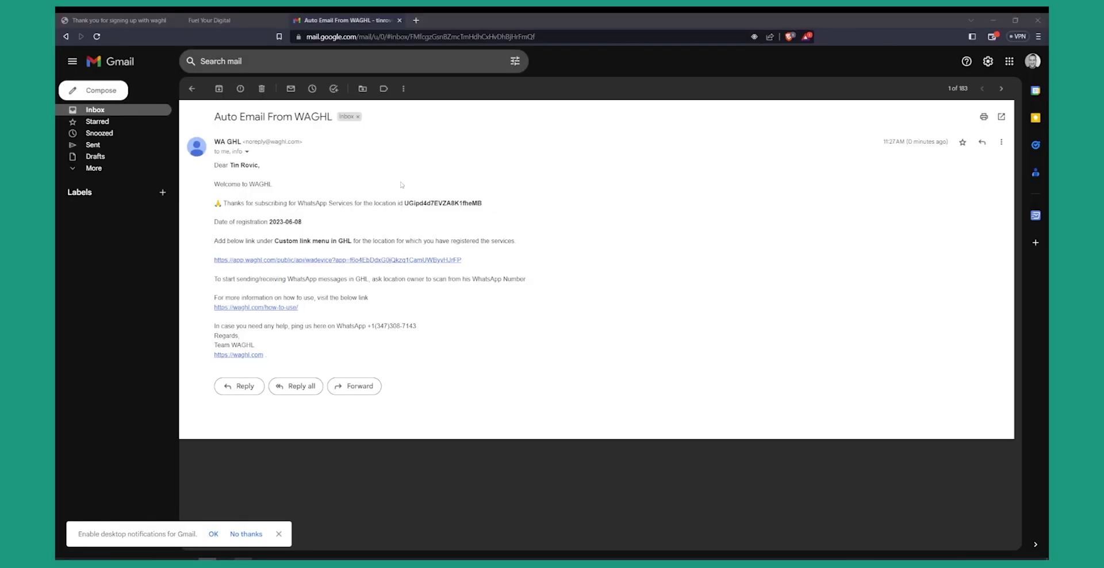
# - Copy the custom menu link from the welcome email, then return to the waghl success tab
pyautogui.moveTo(477, 259); pyautogui.dragTo(214, 260)
pyautogui.rightClick(235, 259)
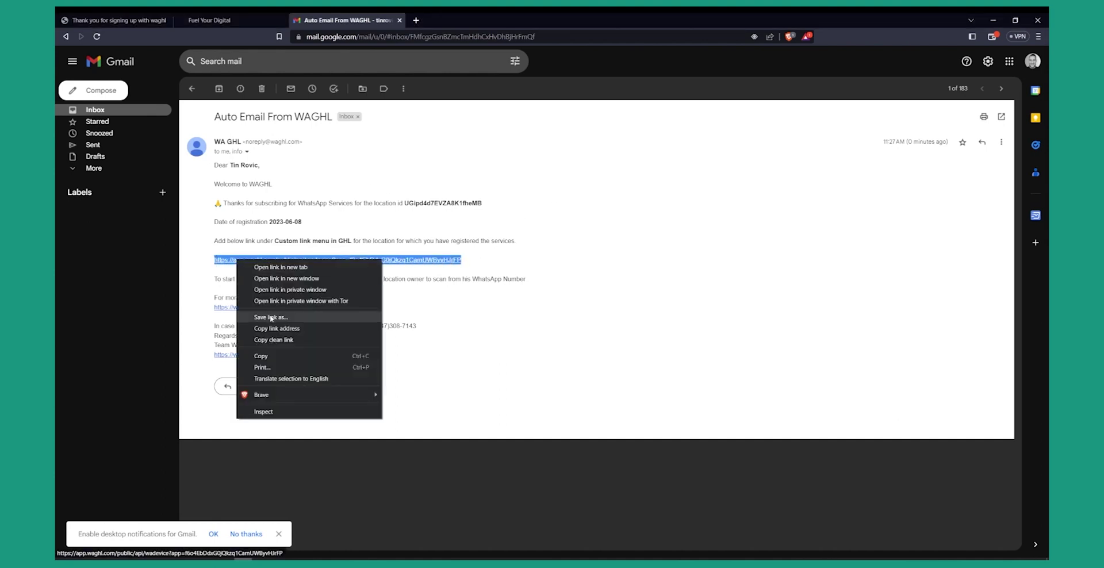
pyautogui.click(269, 352)
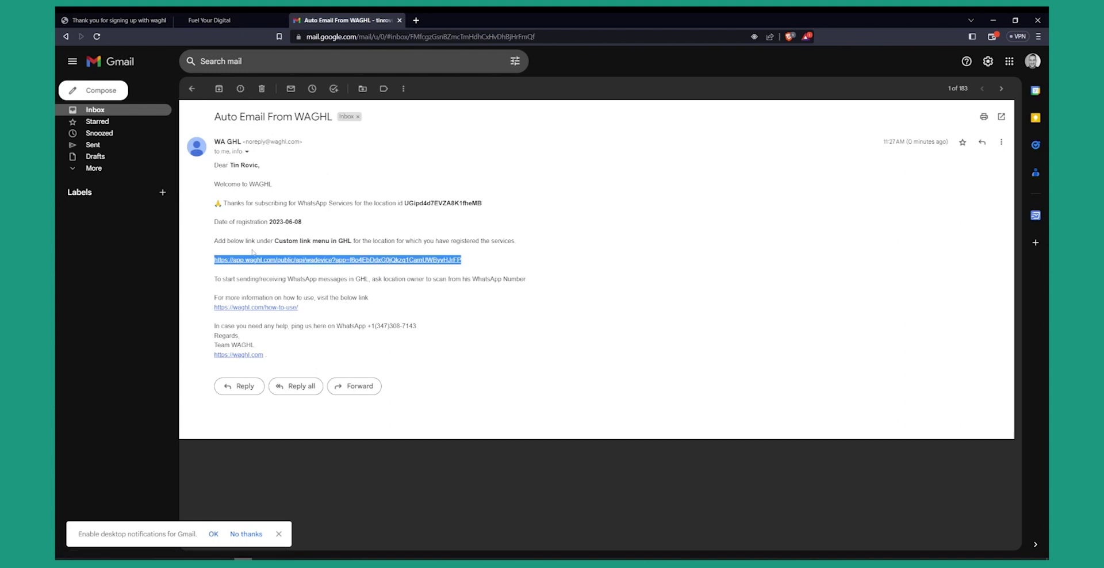
pyautogui.moveTo(275, 241); pyautogui.dragTo(351, 240)
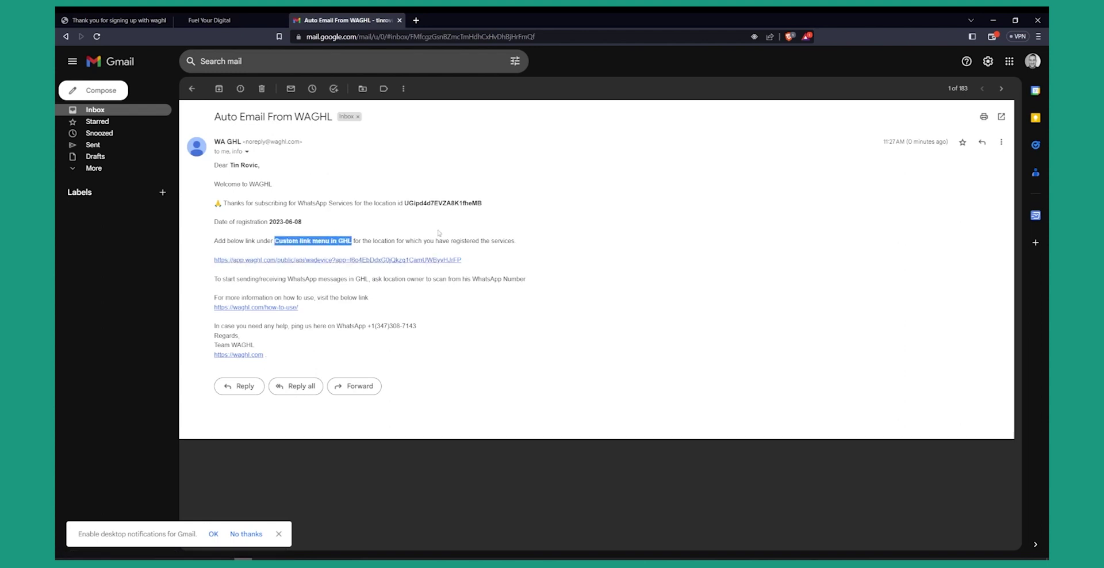
pyautogui.click(125, 23)
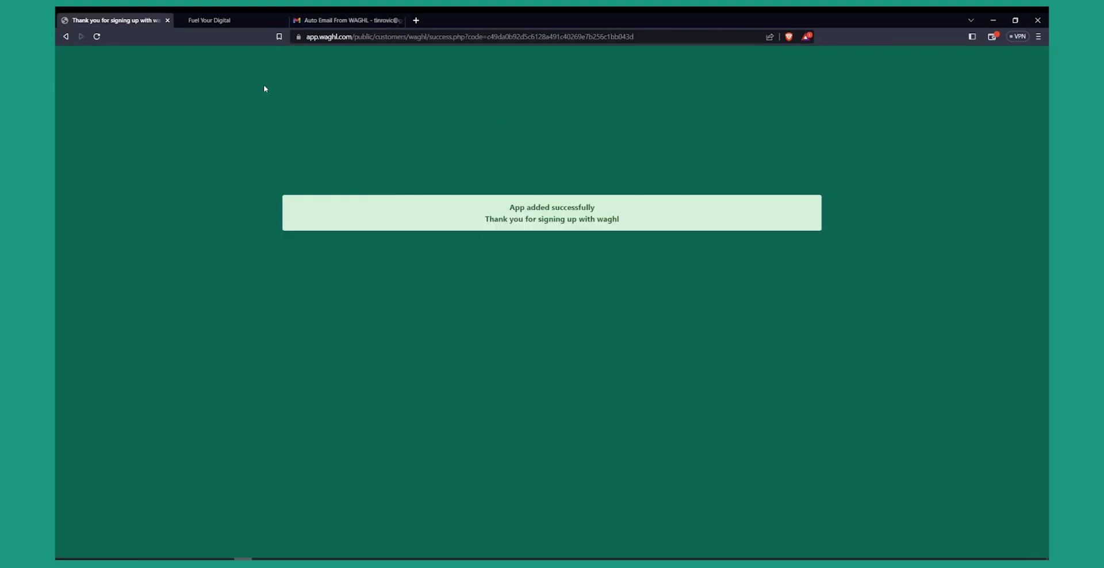
# - Leave Gold's Gym settings and switch GoHighLevel to the agency view
pyautogui.click(230, 20)
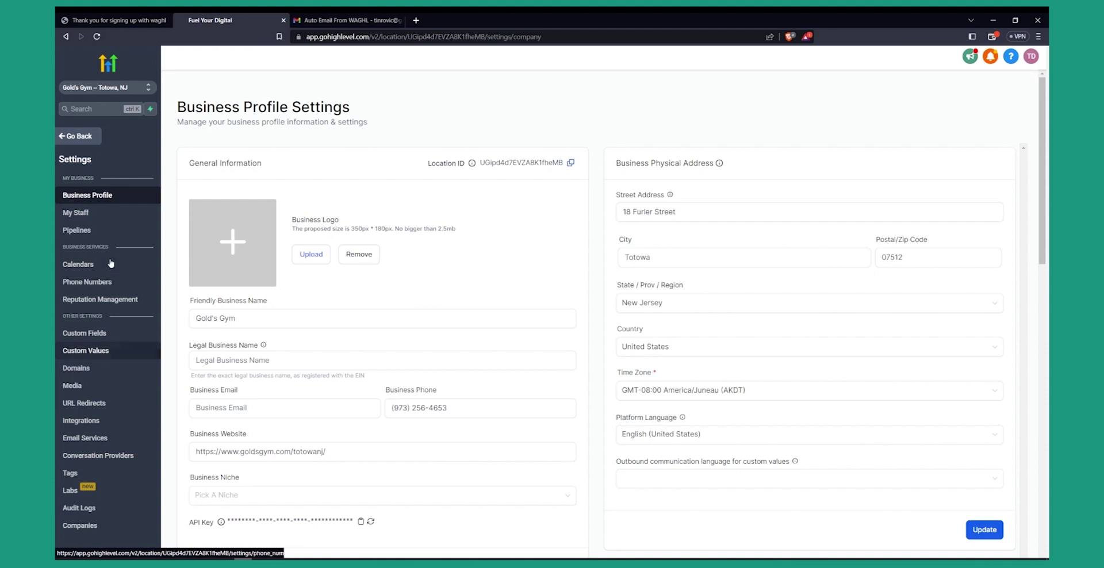
pyautogui.click(77, 135)
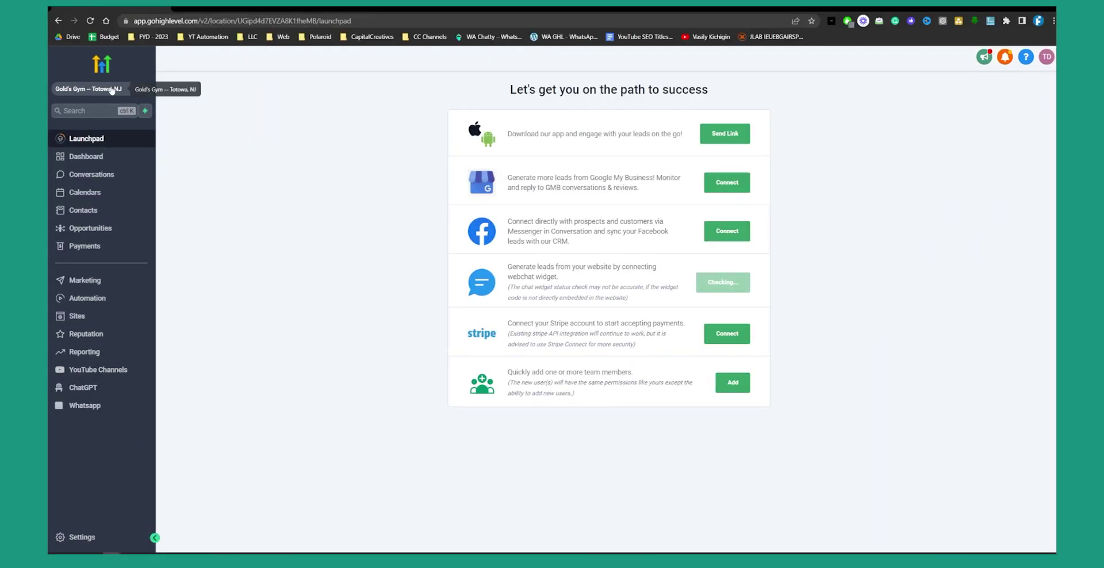
pyautogui.click(112, 90)
pyautogui.click(209, 121)
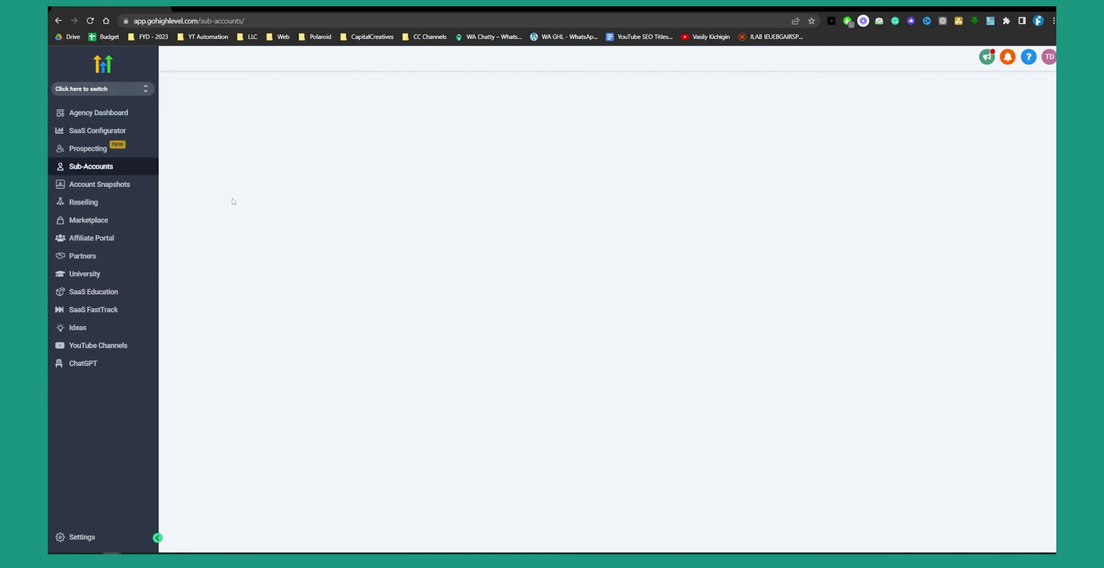
# - Open the Whatsapp link for editing in agency Settings > Custom Menu Links
pyautogui.click(82, 539)
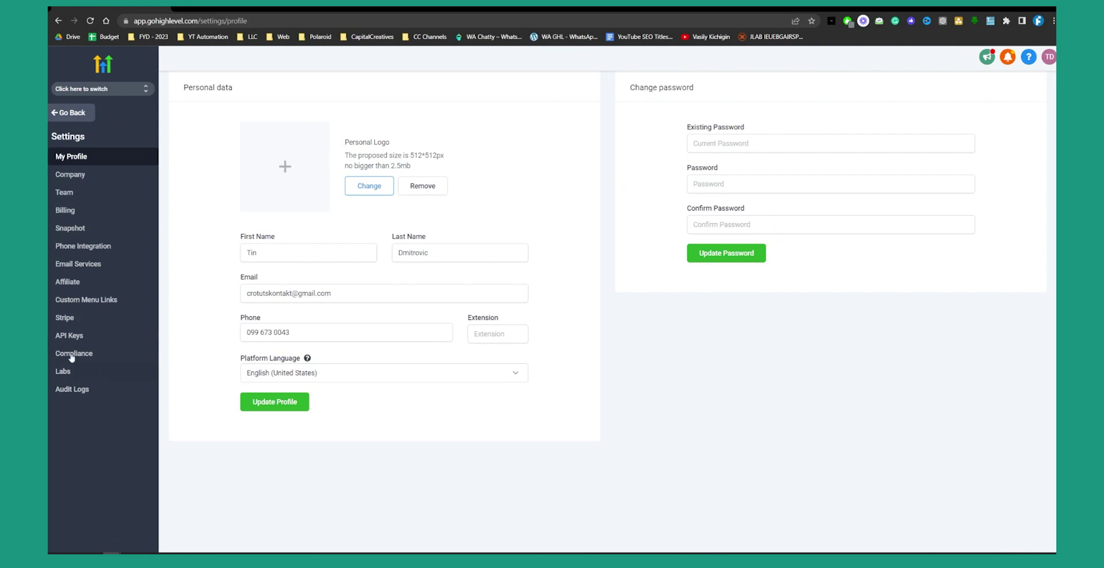
pyautogui.click(96, 301)
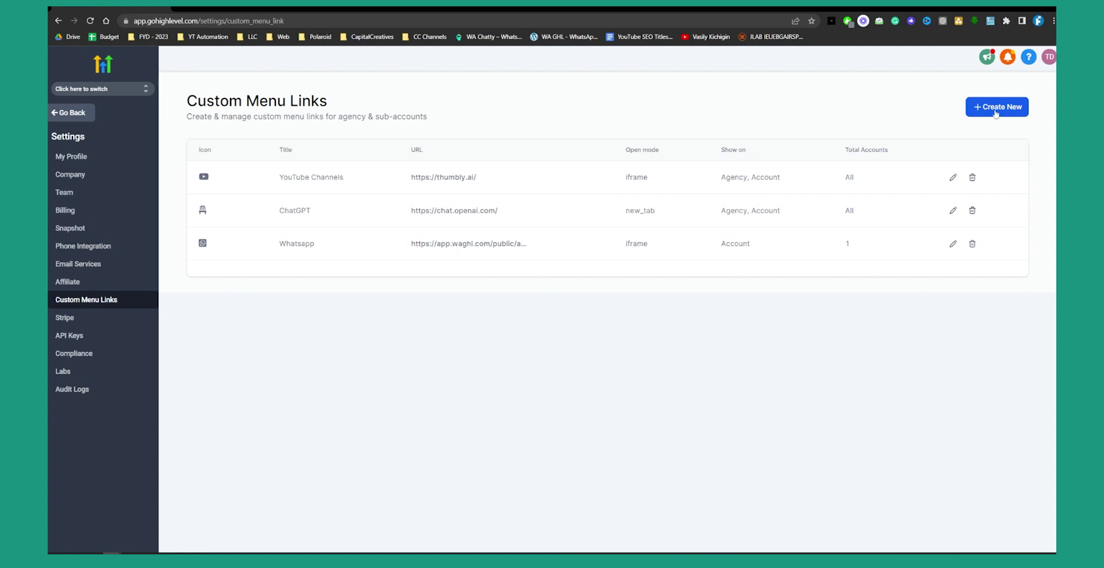
pyautogui.click(952, 244)
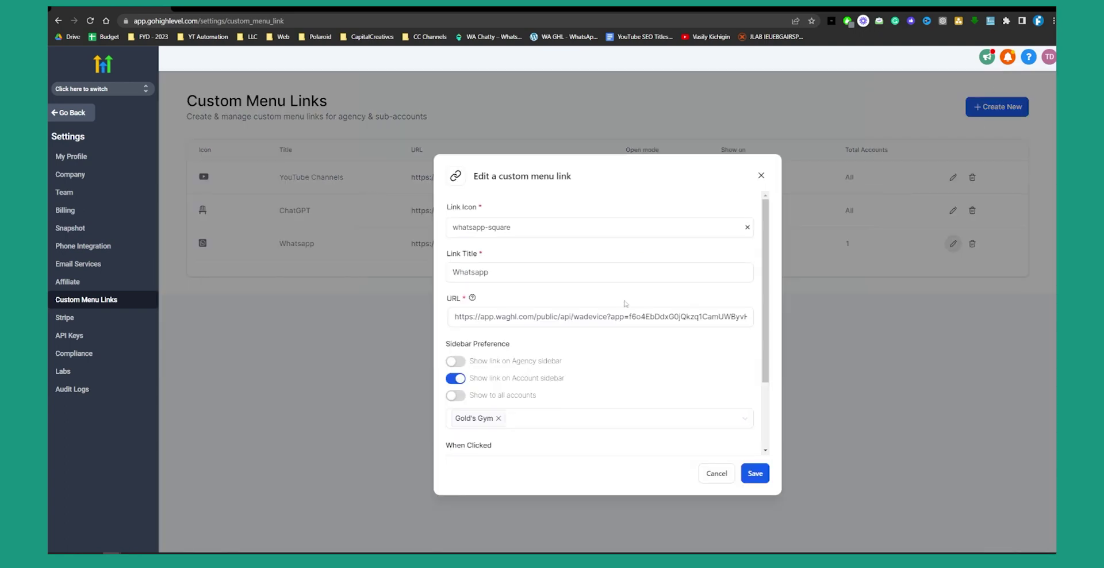
pyautogui.tripleClick(599, 316)
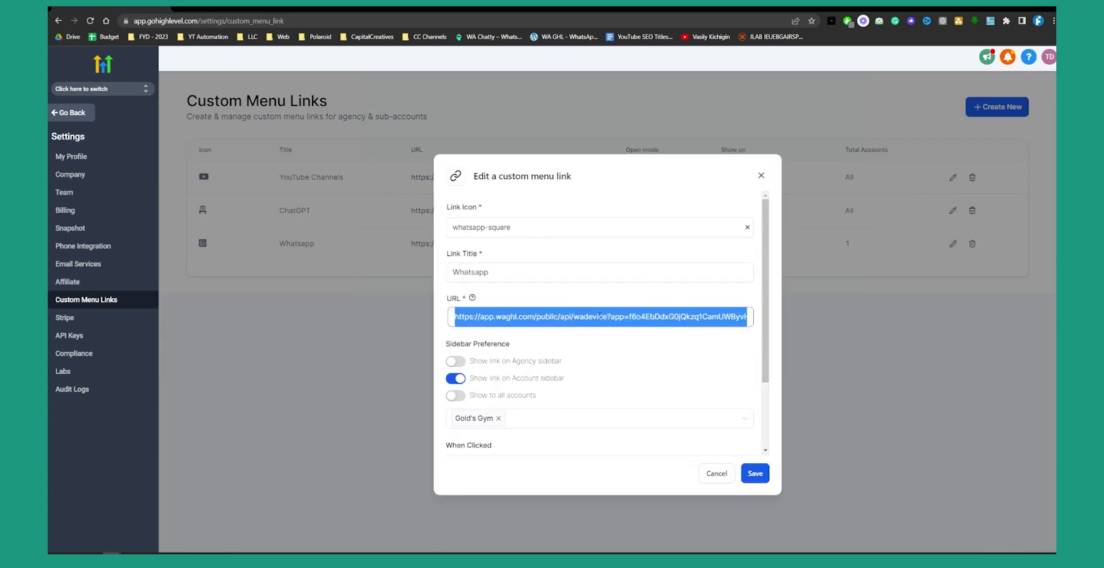
pyautogui.press('BackSpace')
pyautogui.rightClick(573, 316)
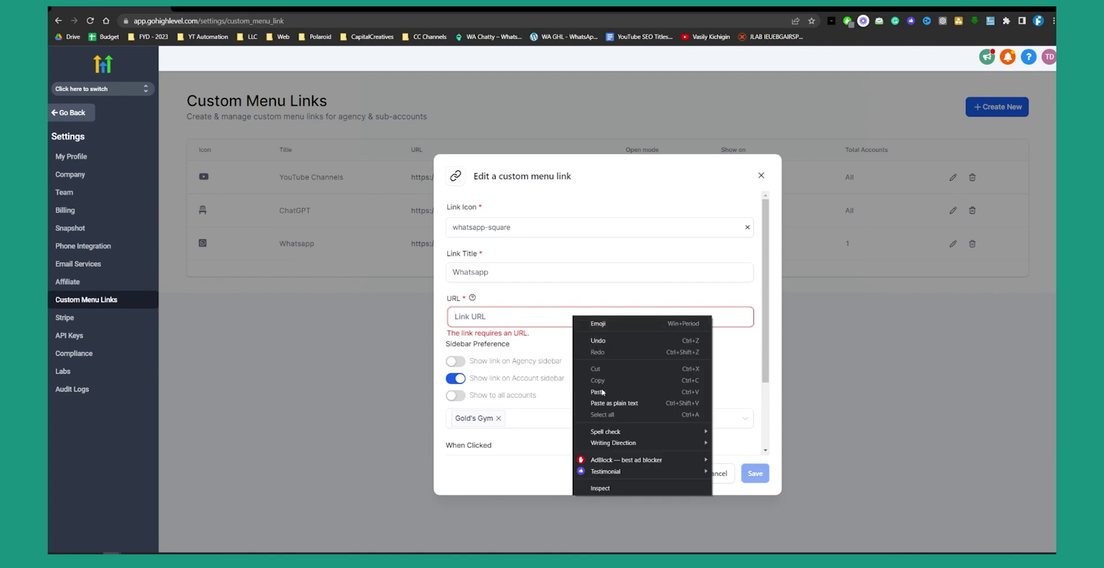
pyautogui.click(602, 403)
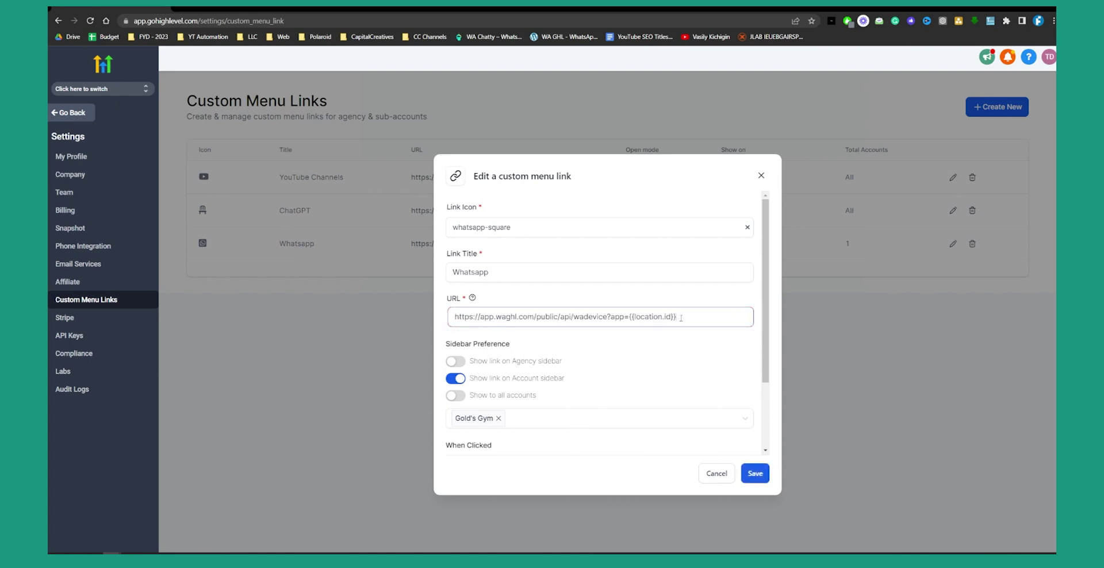
pyautogui.moveTo(677, 316); pyautogui.dragTo(462, 316)
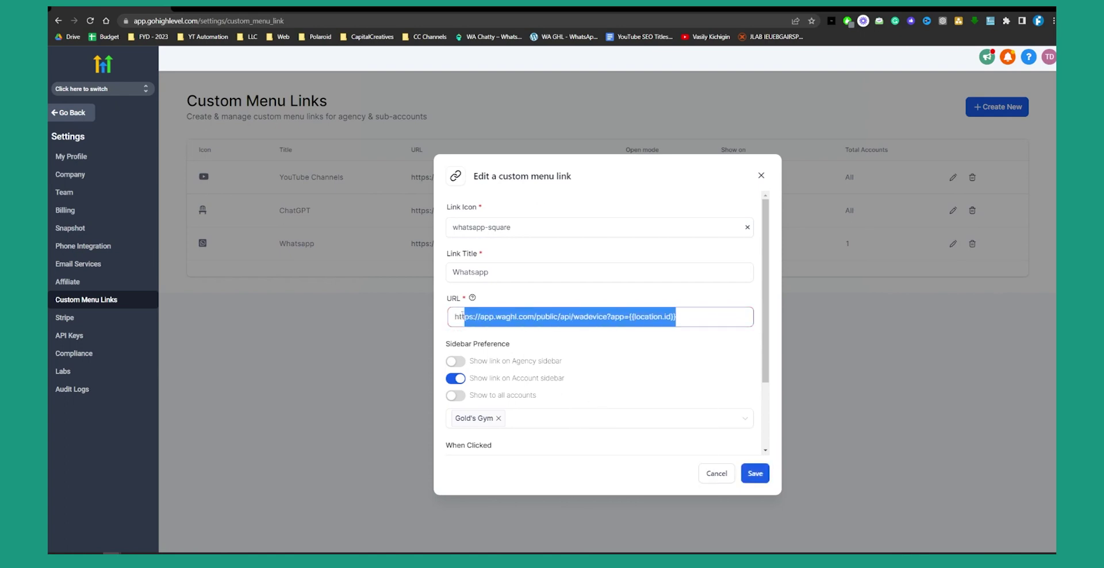
pyautogui.click(591, 298)
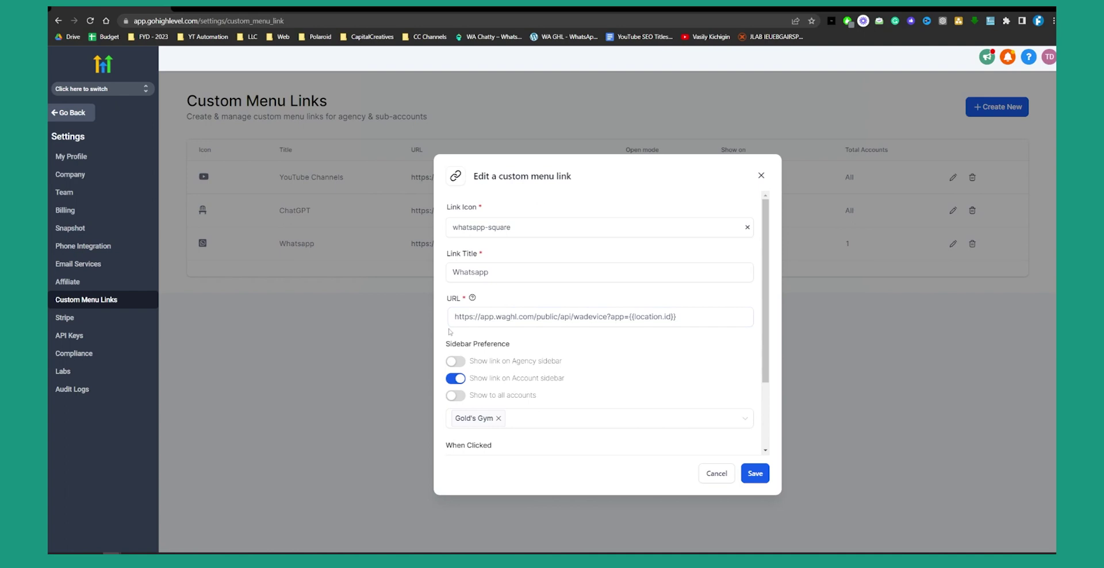
pyautogui.scroll(-1, 450, 332)
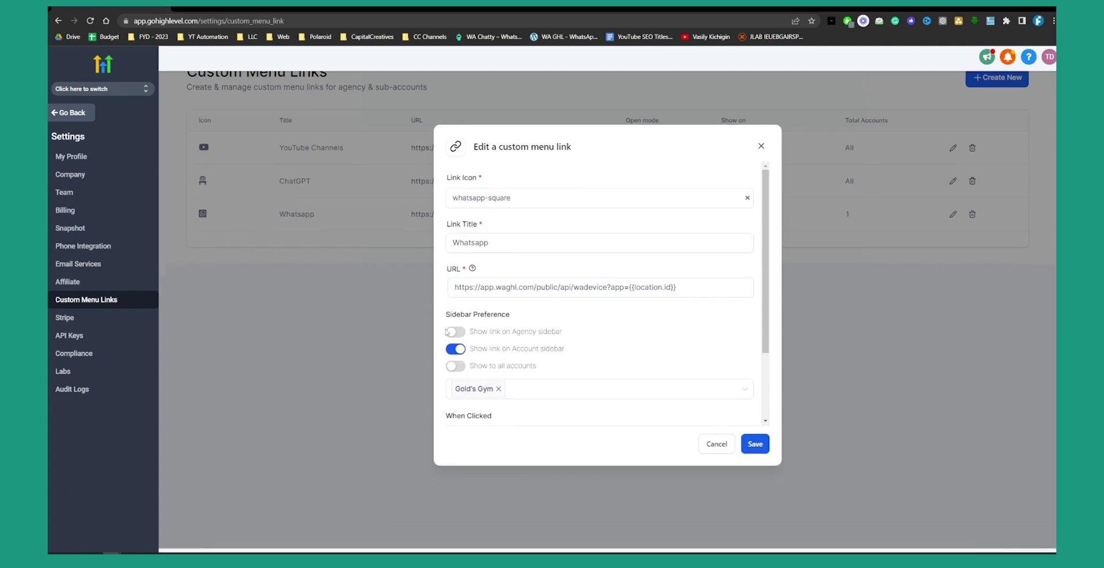
# - Turn on Show to all accounts for the Whatsapp link and review its When Clicked options
pyautogui.click(454, 359)
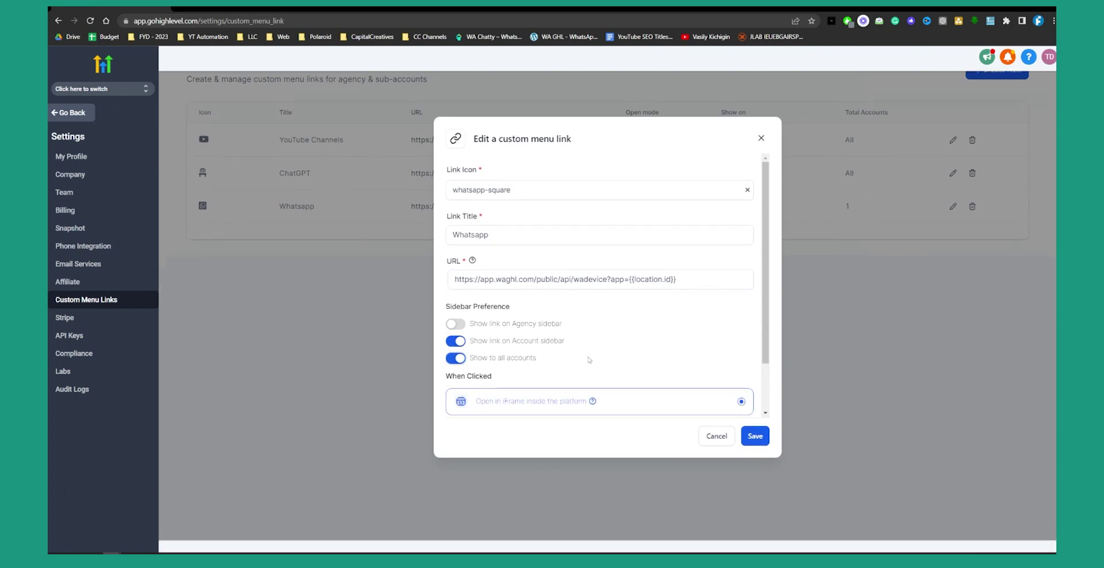
pyautogui.scroll(-1, 575, 344)
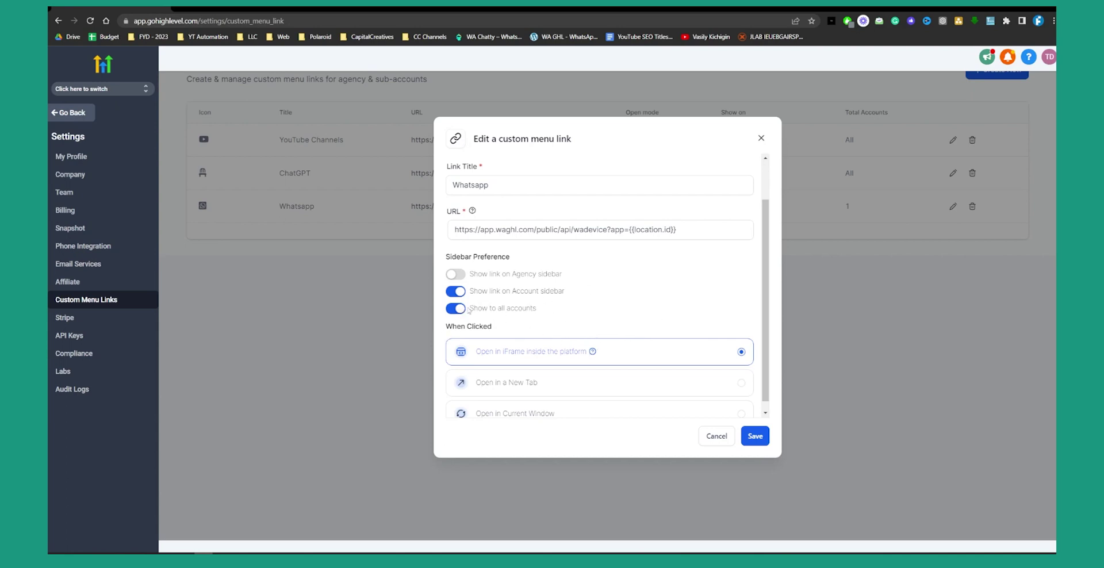
pyautogui.scroll(4, 683, 328)
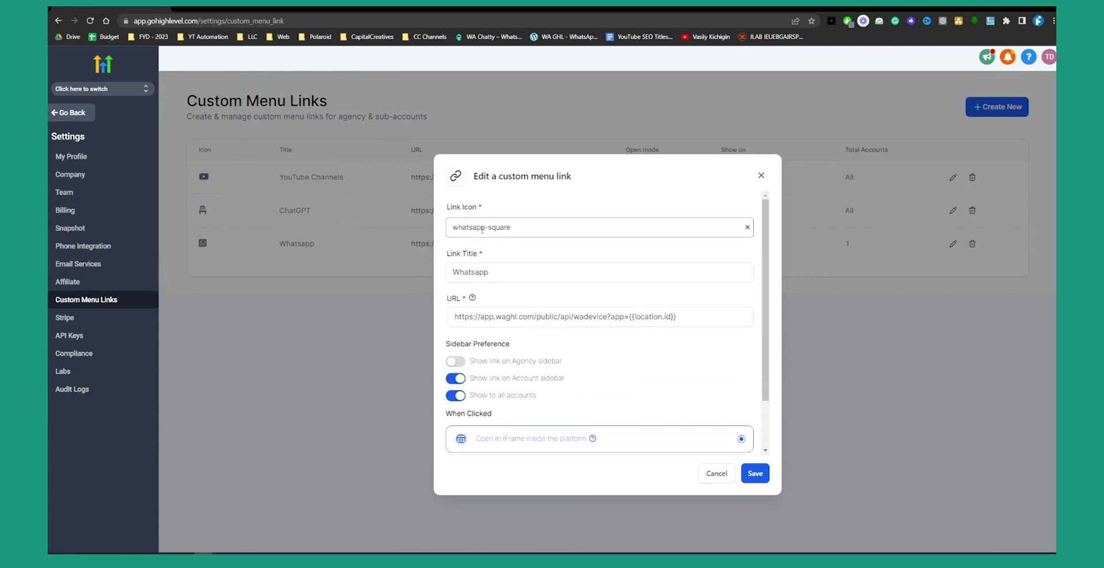
pyautogui.click(481, 272)
pyautogui.scroll(-2, 529, 311)
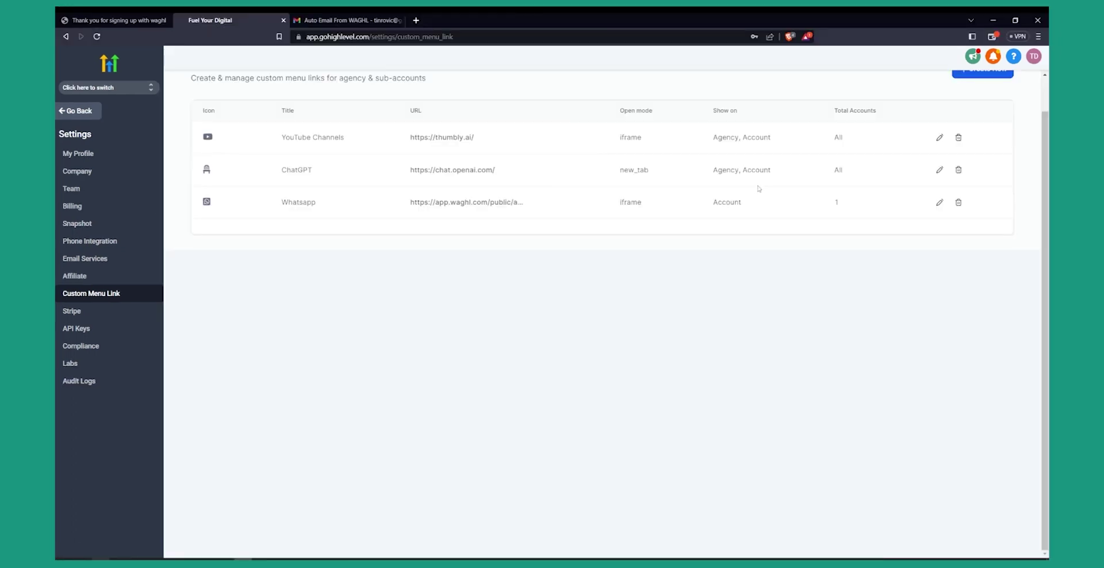
# - Switch into the Gold's Gym sub-account and open its Whatsapp page to confirm the device is Connected
pyautogui.click(102, 90)
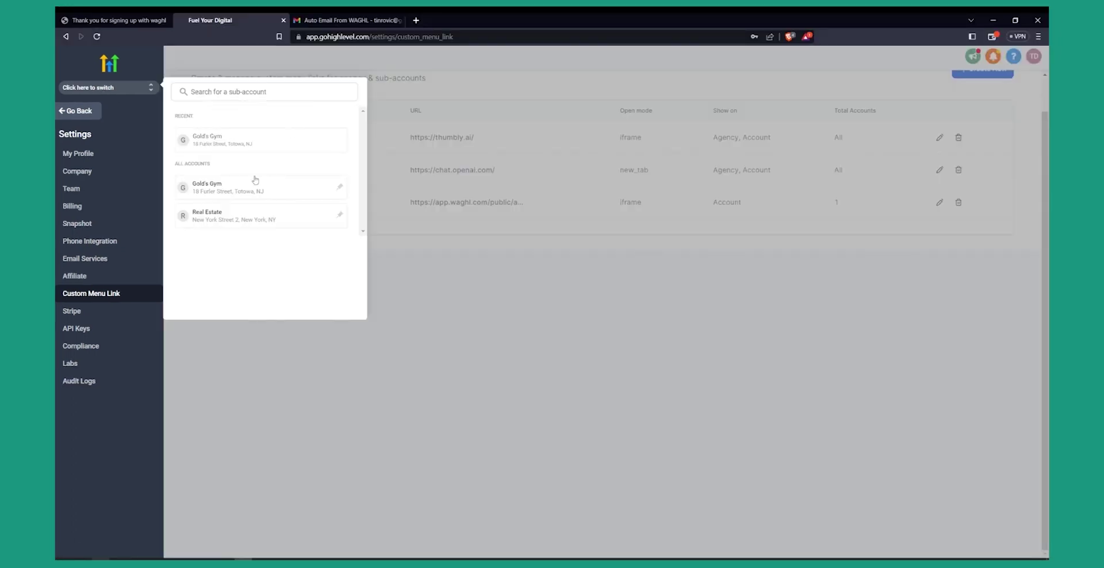
pyautogui.click(216, 147)
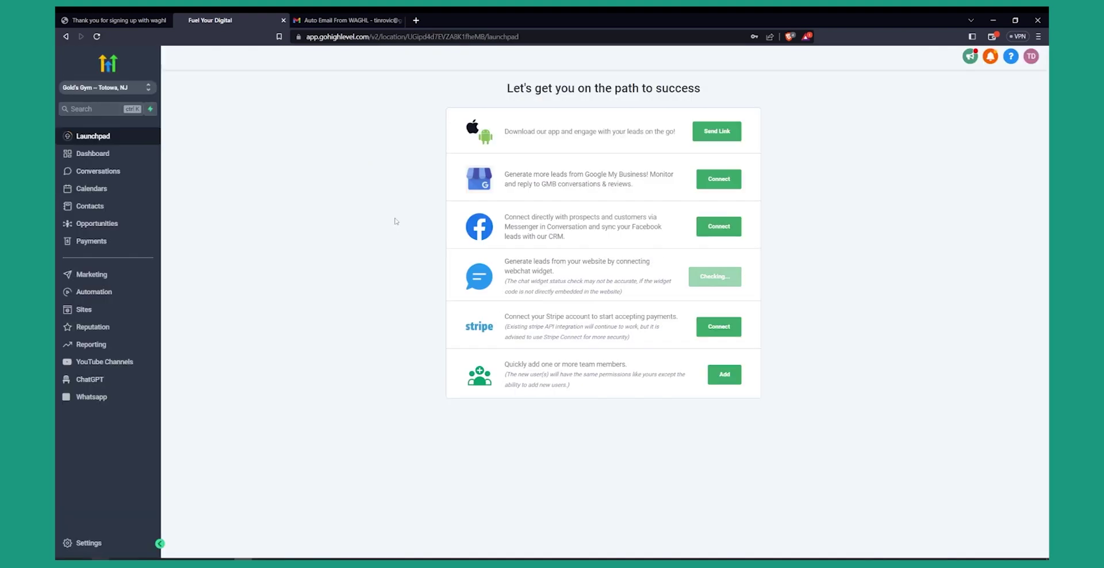
pyautogui.click(92, 400)
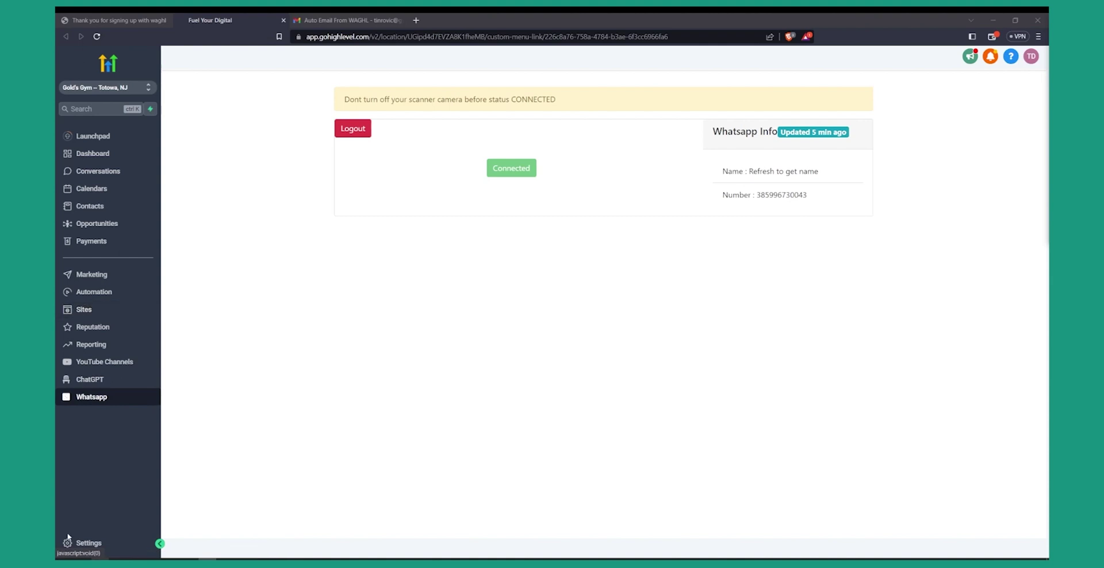
# - In Settings > Phone Numbers, save WhatsApp Gateway as the default SMS provider
pyautogui.click(86, 543)
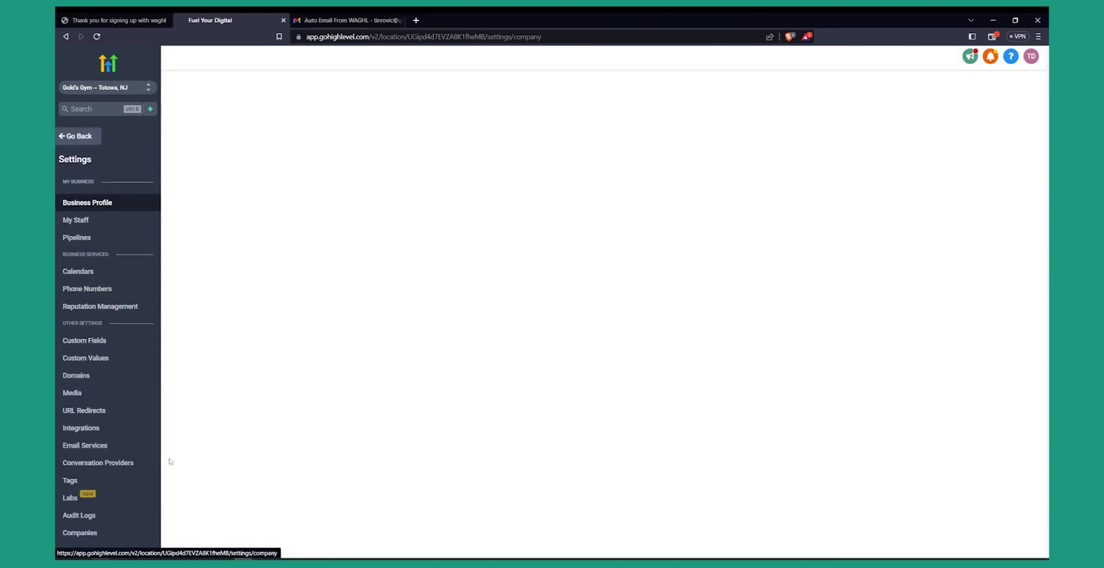
pyautogui.click(108, 287)
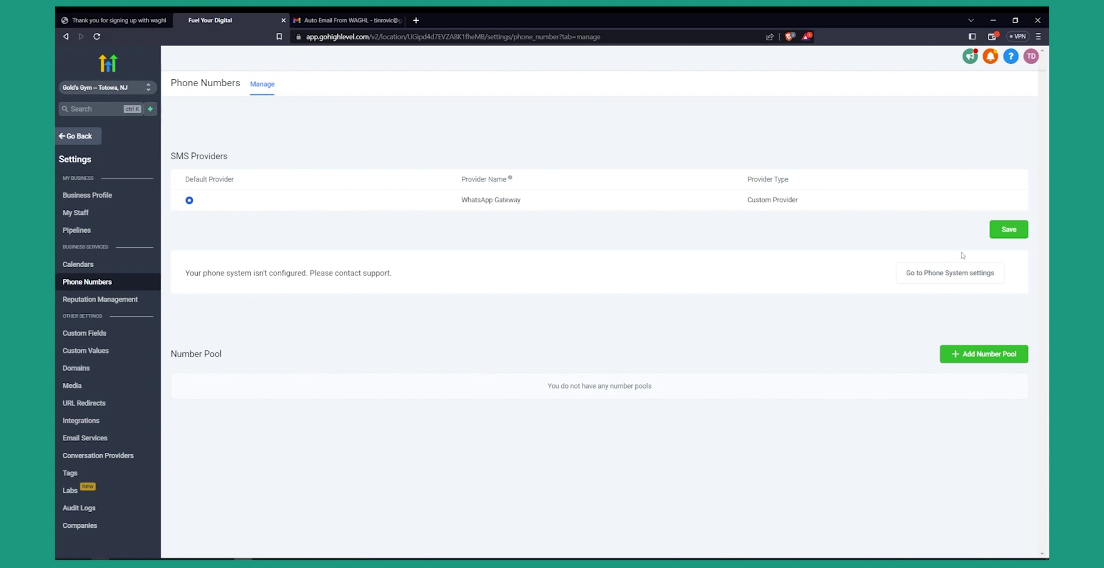
pyautogui.click(1003, 229)
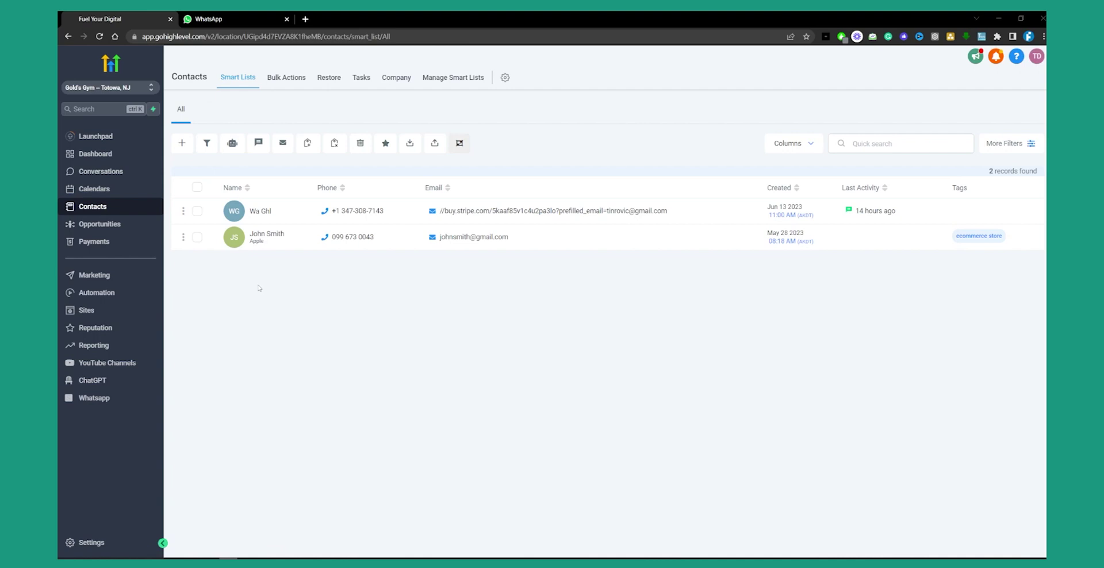
# - Open the sample contact's message box, then go to the Conversations inbox
pyautogui.click(267, 235)
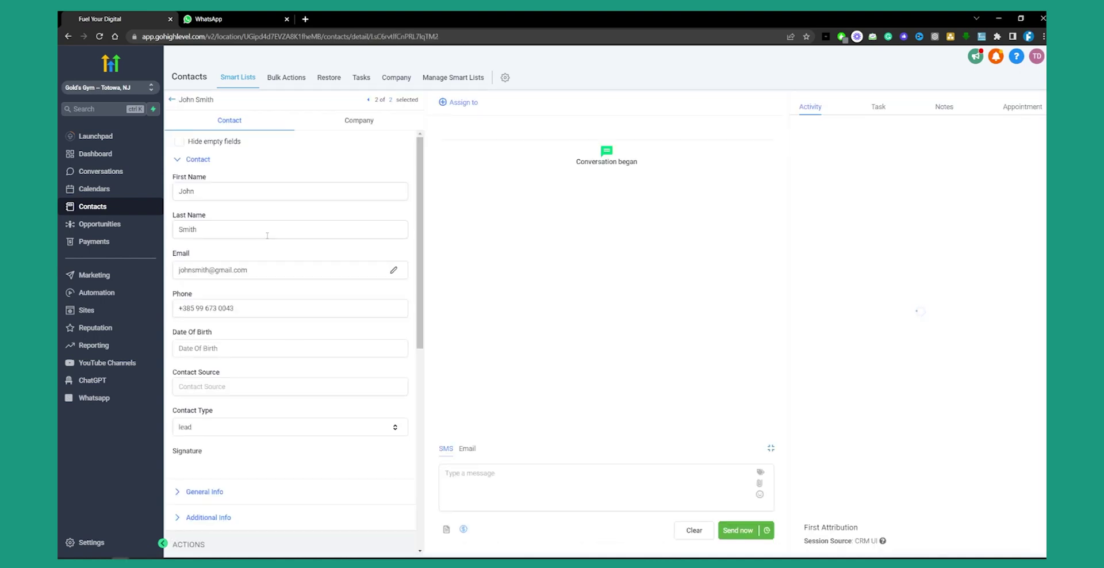
pyautogui.click(514, 485)
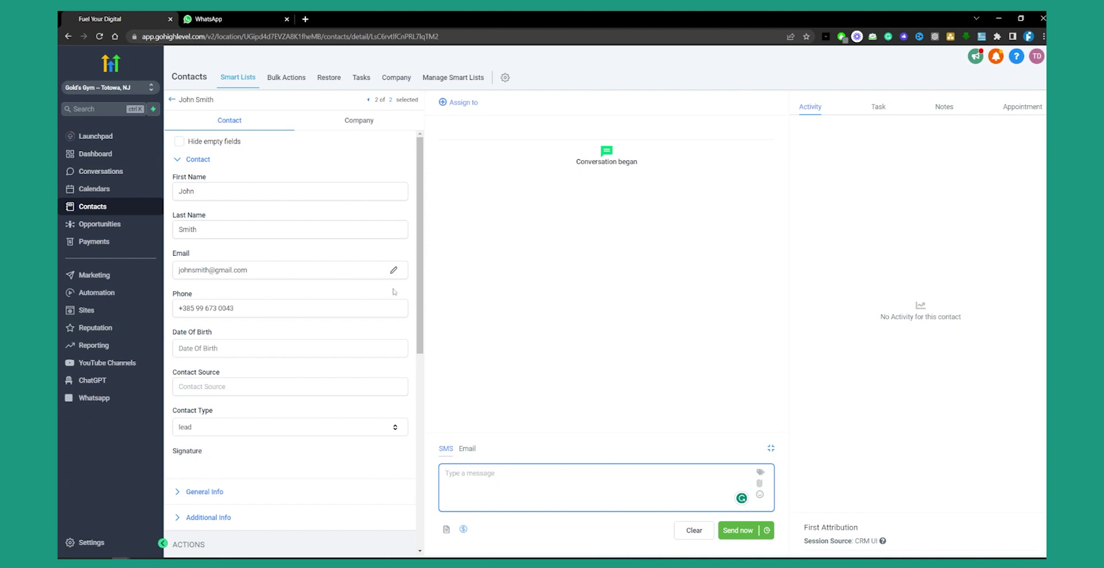
pyautogui.click(105, 173)
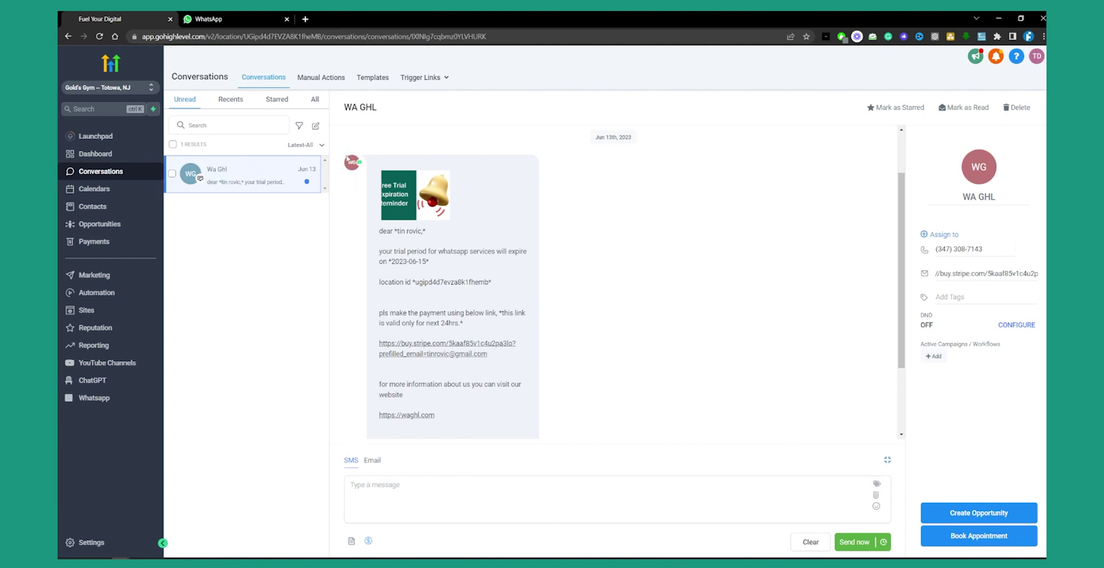
# - Check the trial-expiry reminder in WhatsApp Web, then return to the GoHighLevel WA GHL conversation
pyautogui.hotkey('ctrl', 'Tab')
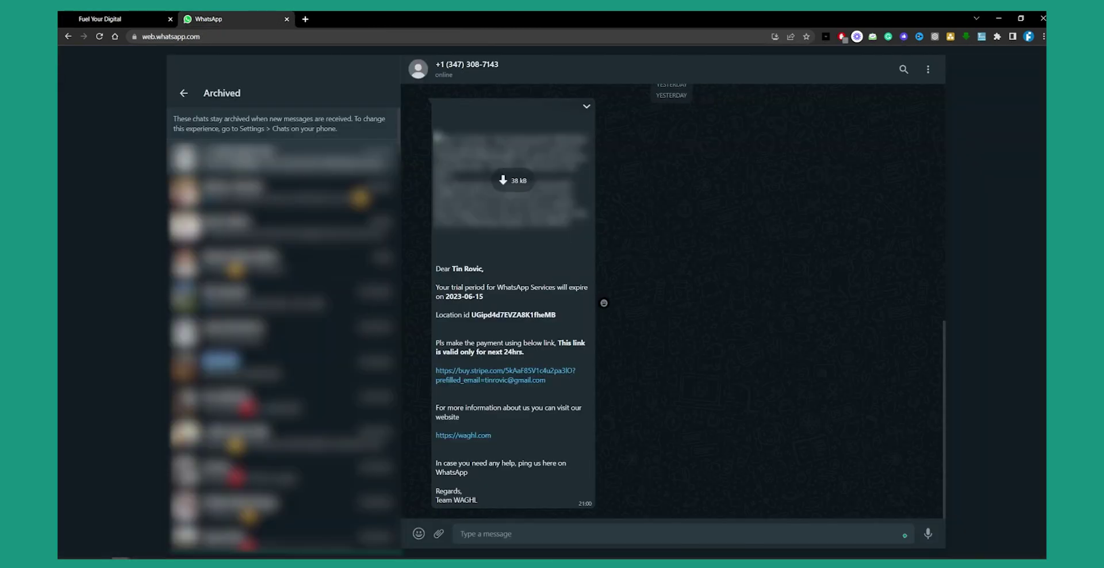
pyautogui.scroll(10, 580, 334)
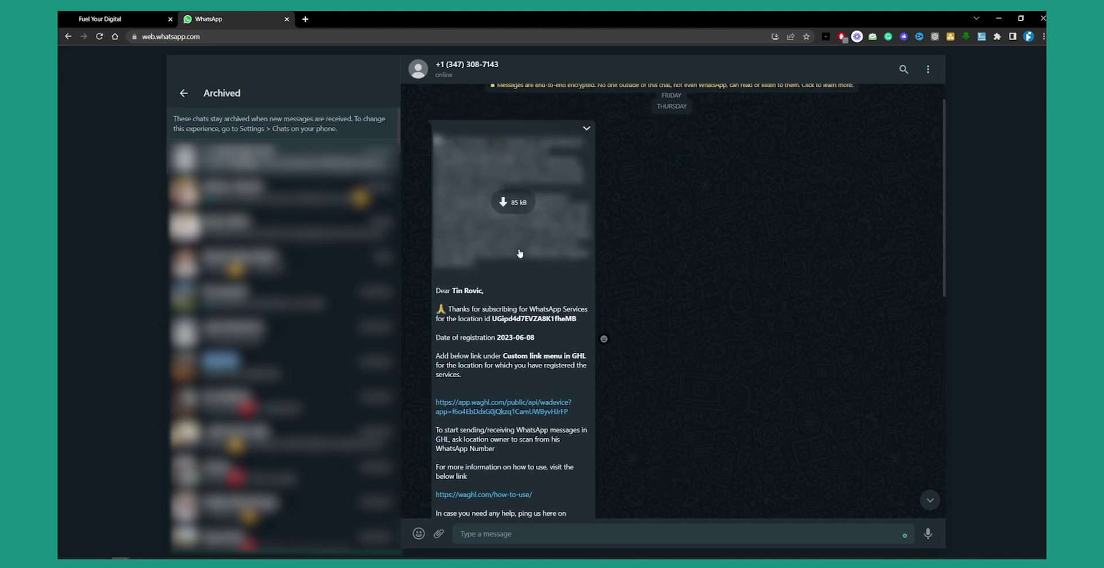
pyautogui.scroll(-8, 520, 355)
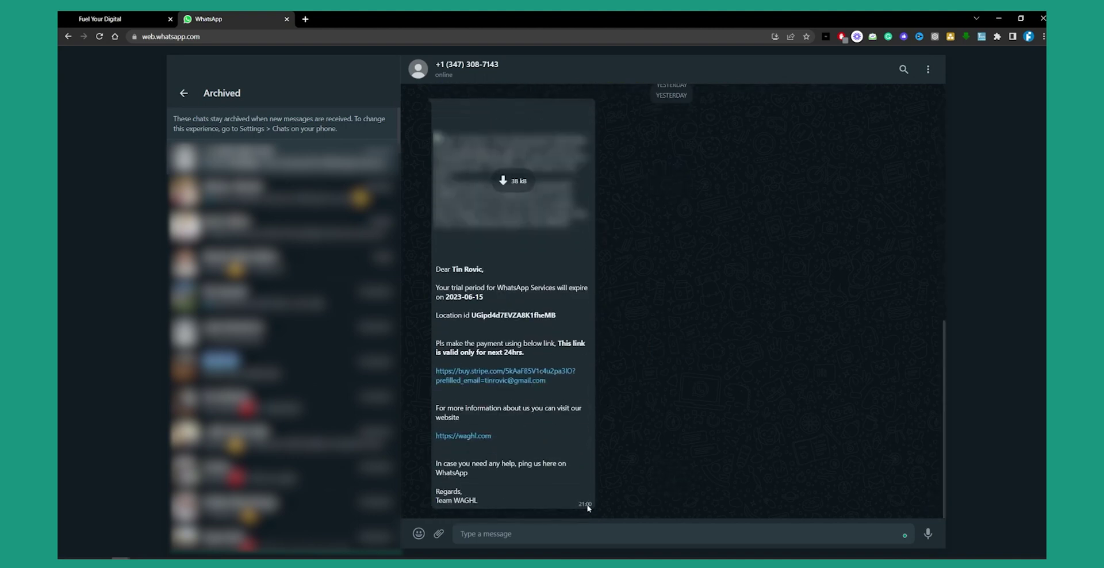
pyautogui.click(110, 17)
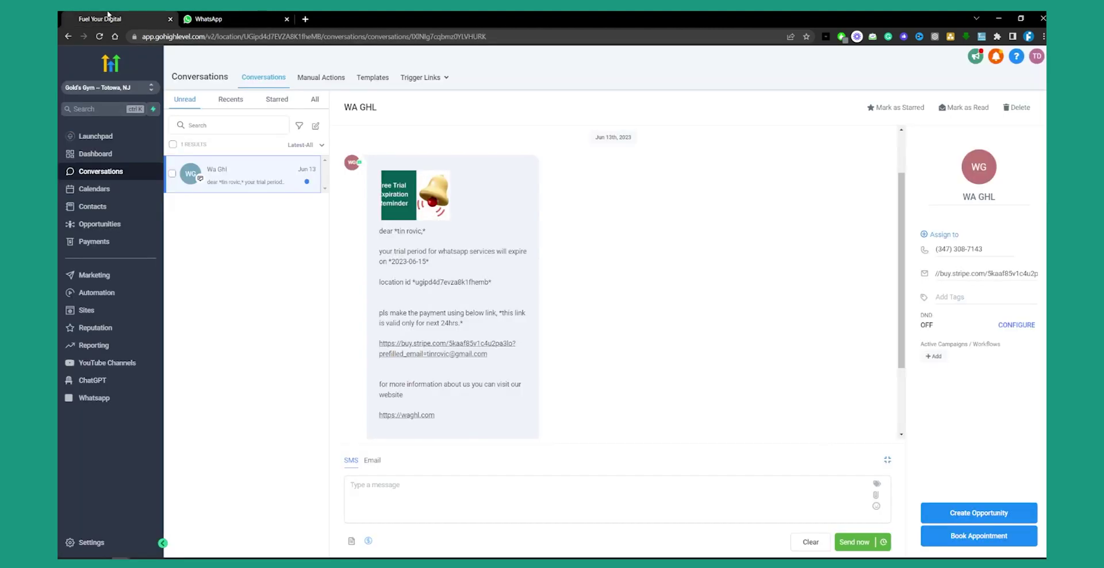
# - Send 'Hello!' in the WA GHL thread and confirm it arrived in WhatsApp Web
pyautogui.click(403, 502)
pyautogui.write('Hello')
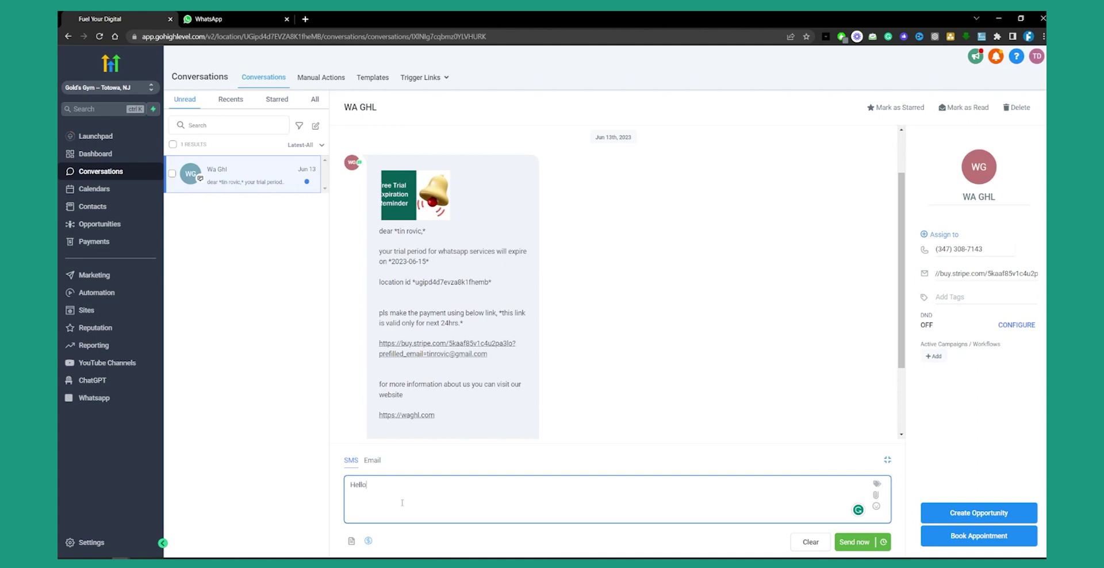
pyautogui.write('!')
pyautogui.click(854, 541)
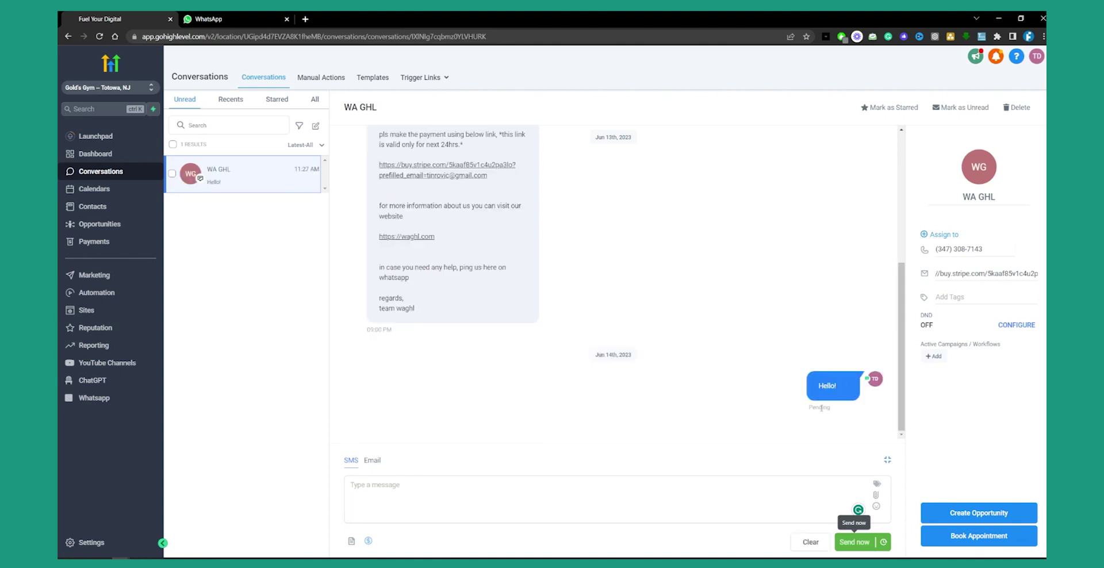
pyautogui.click(230, 19)
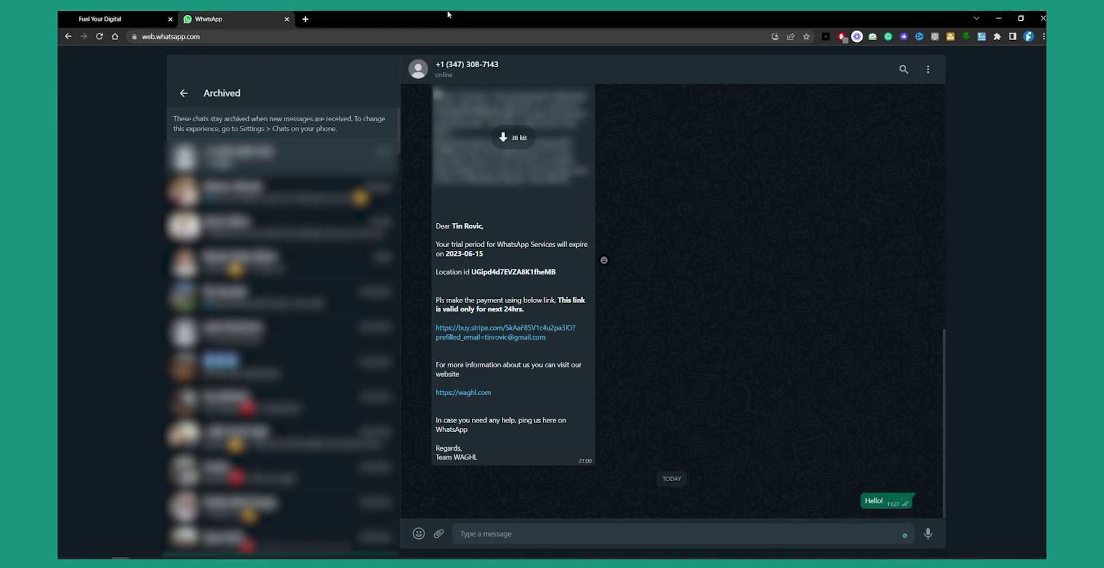
pyautogui.click(141, 17)
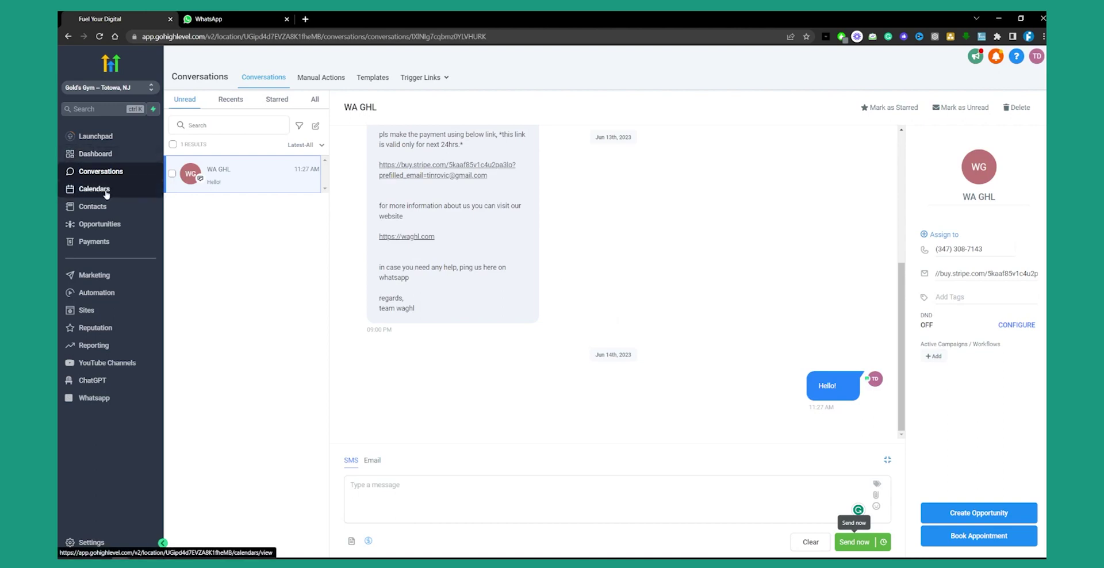
# - Open Contacts, cancel the new-contact form without saving, open the sample contact, then switch tabs
pyautogui.click(90, 208)
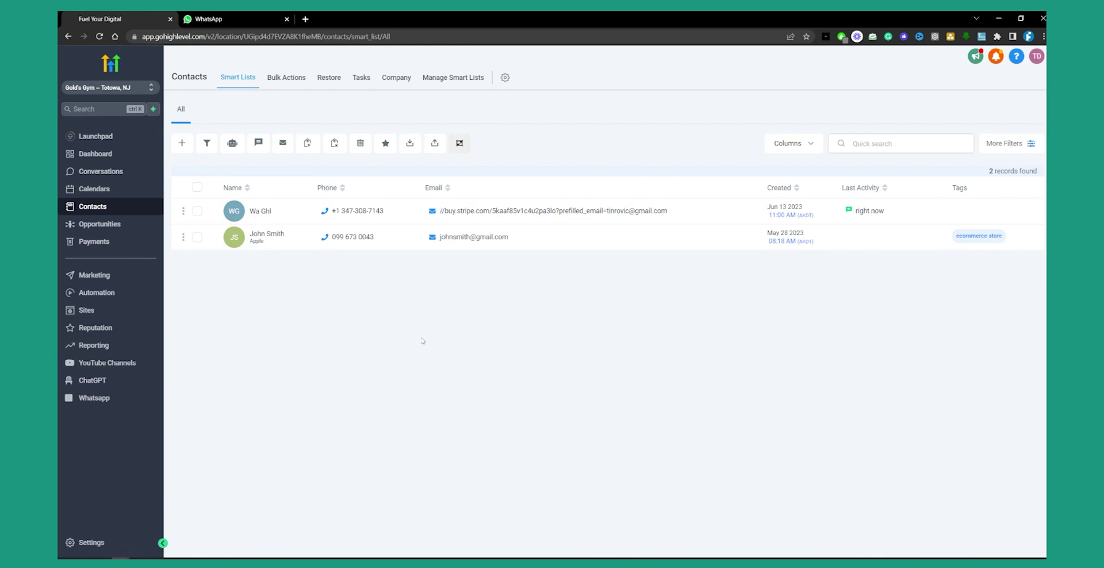
pyautogui.click(183, 144)
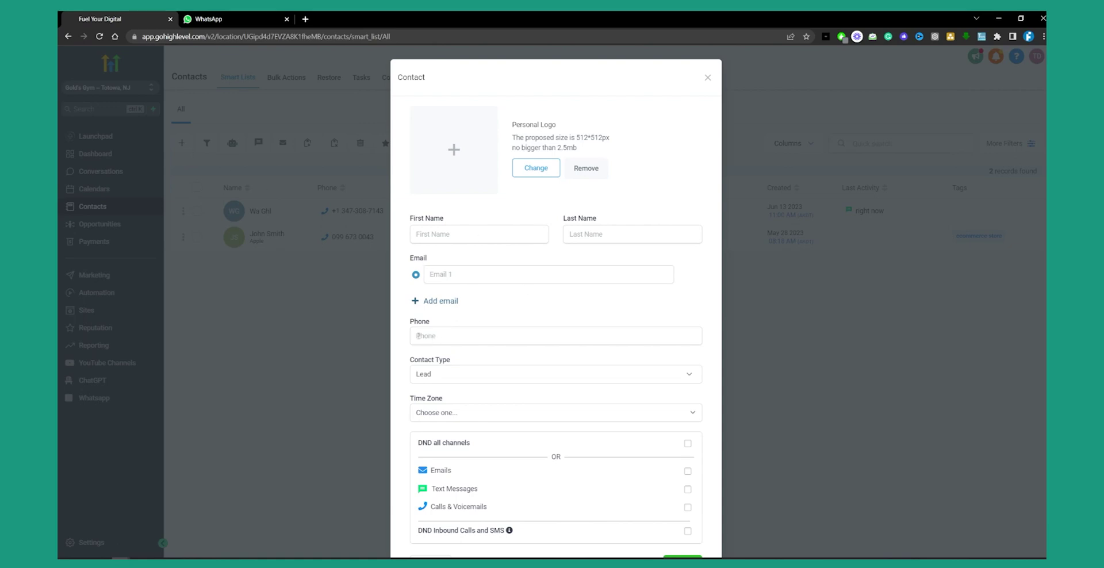
pyautogui.click(323, 338)
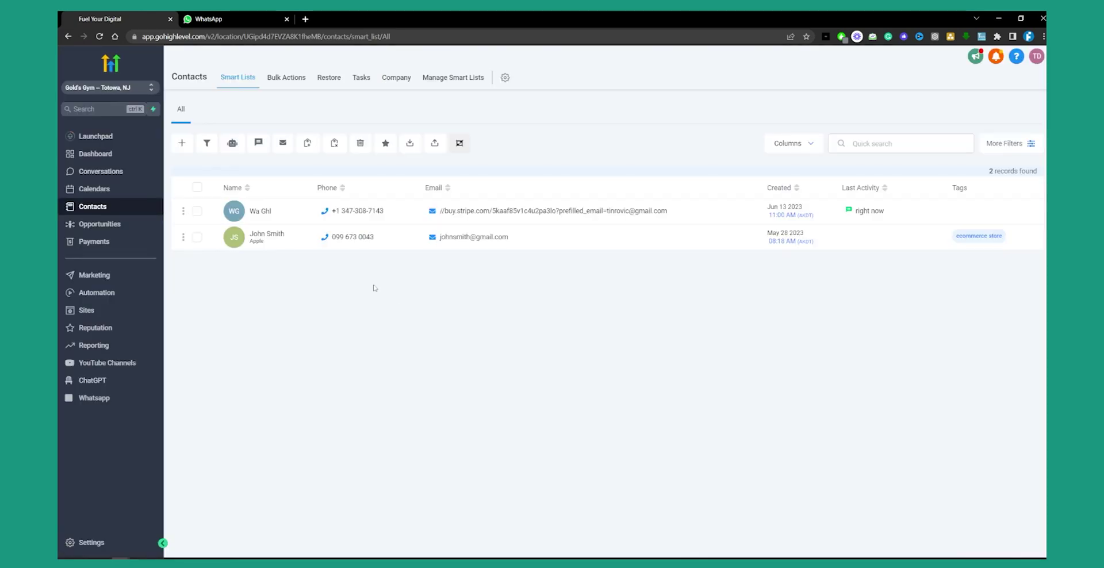
pyautogui.click(267, 235)
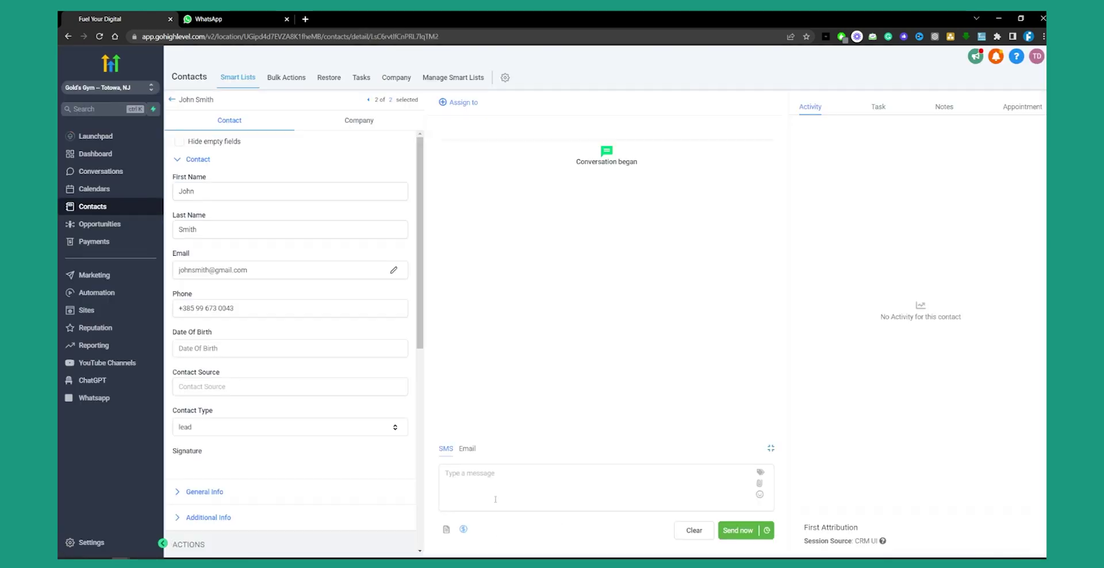
pyautogui.click(207, 19)
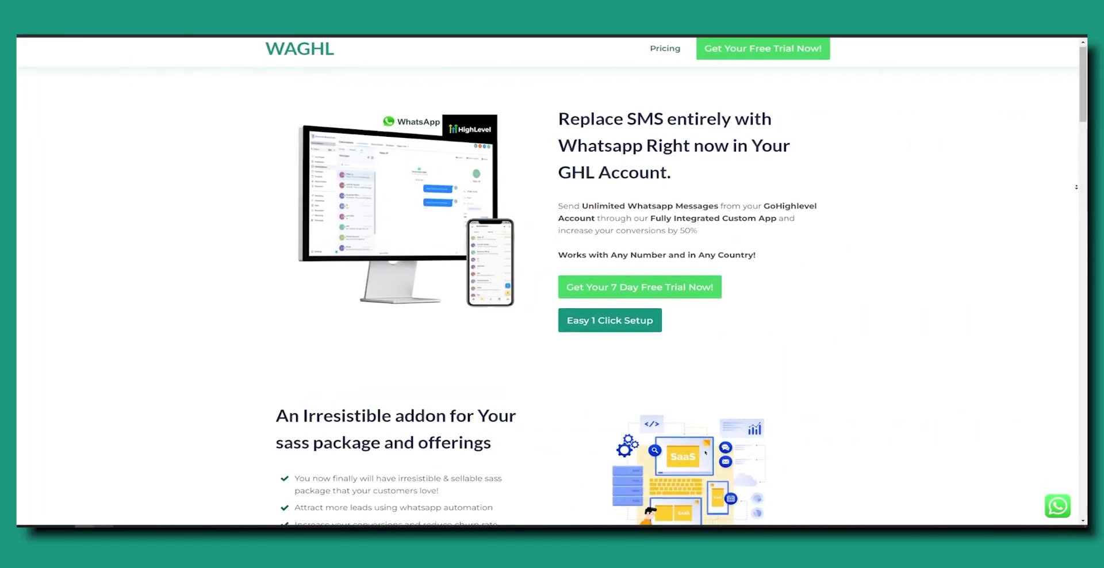
pyautogui.scroll(-1, 552, 288)
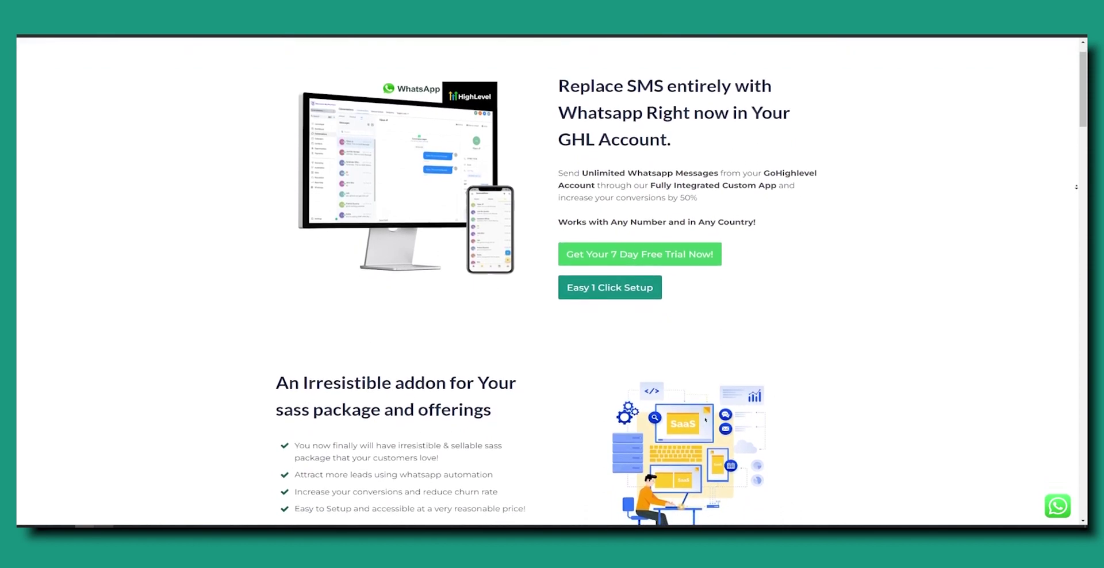
pyautogui.scroll(-1, 552, 288)
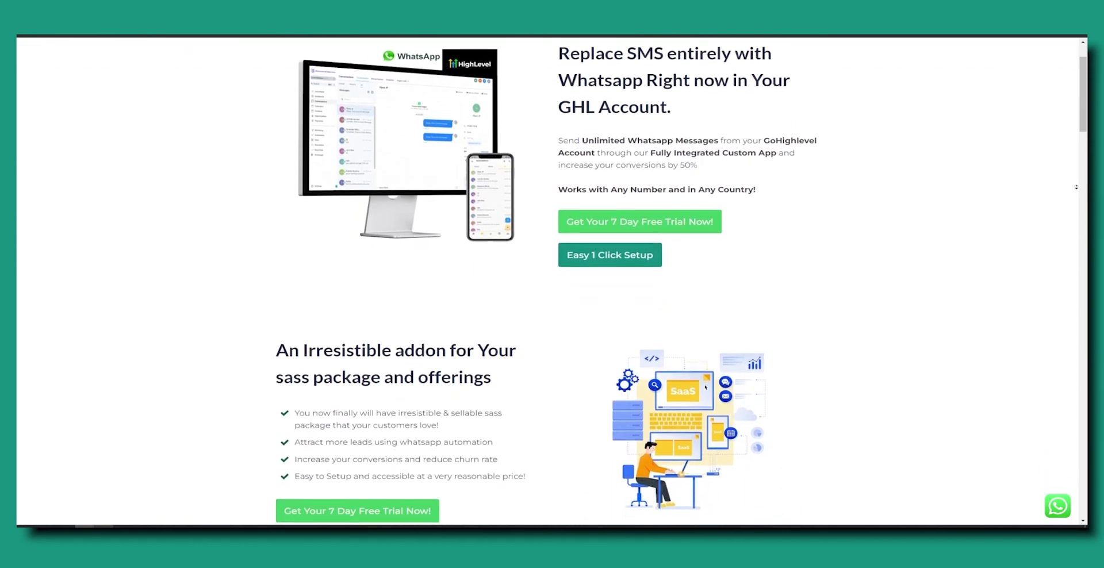
pyautogui.scroll(-1, 552, 287)
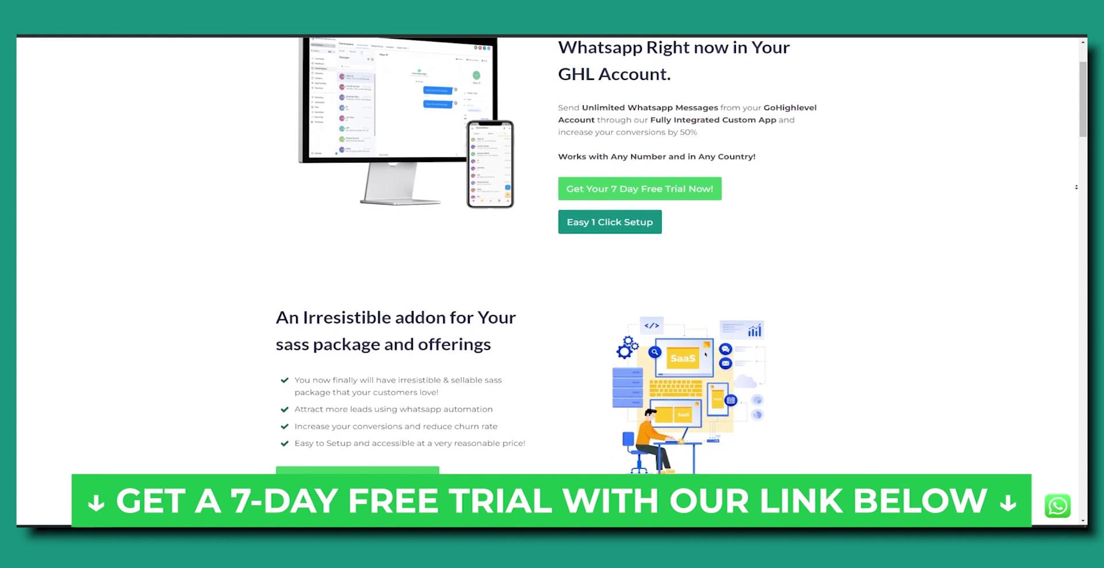
pyautogui.scroll(-1, 552, 287)
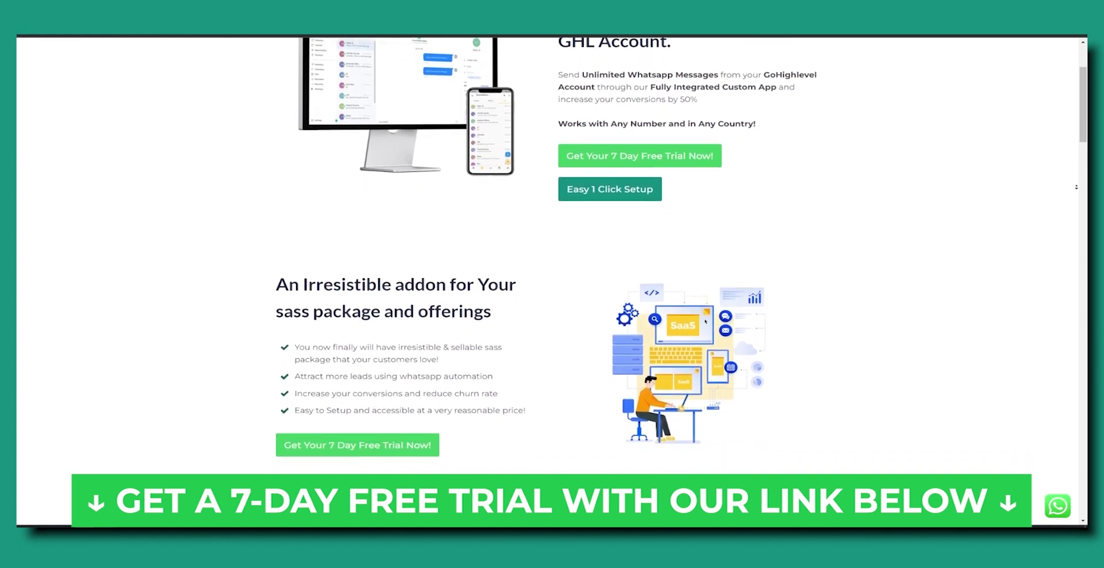
pyautogui.scroll(-1, 552, 287)
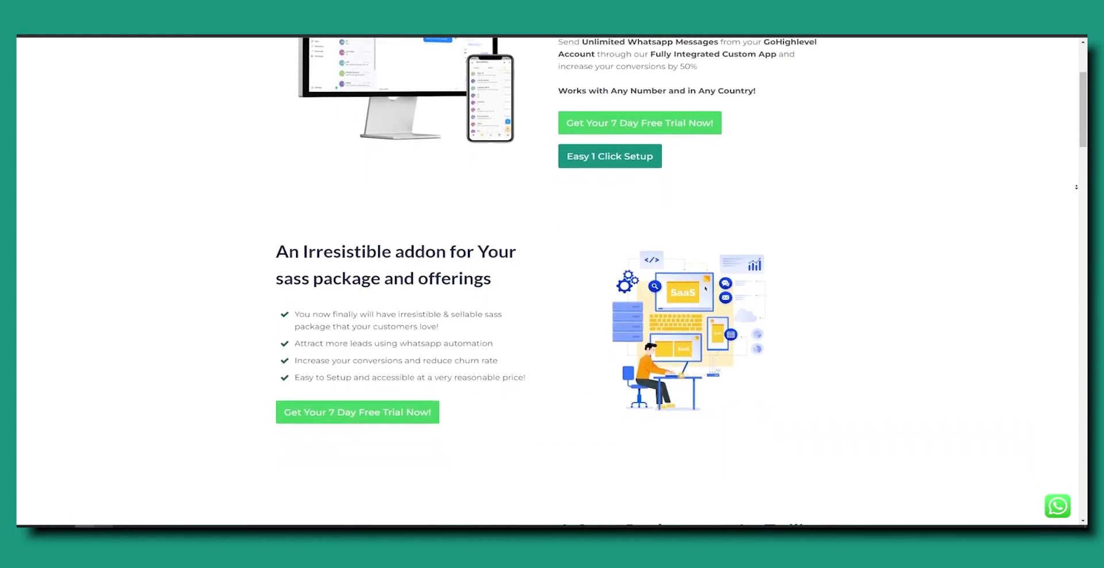